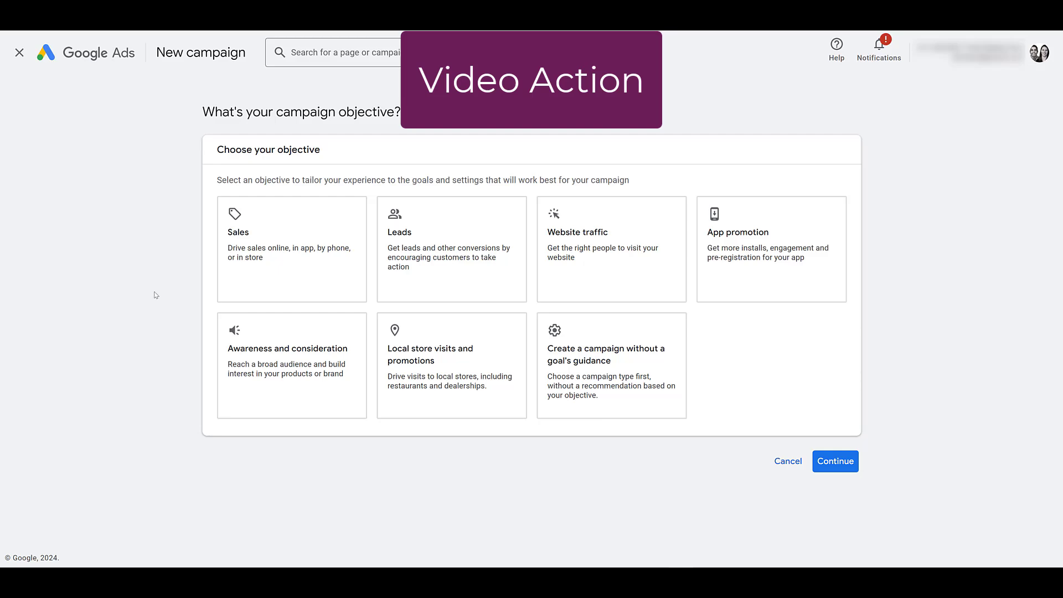
Choose the Website traffic objective and the Video campaign type for the new campaign
click(623, 303)
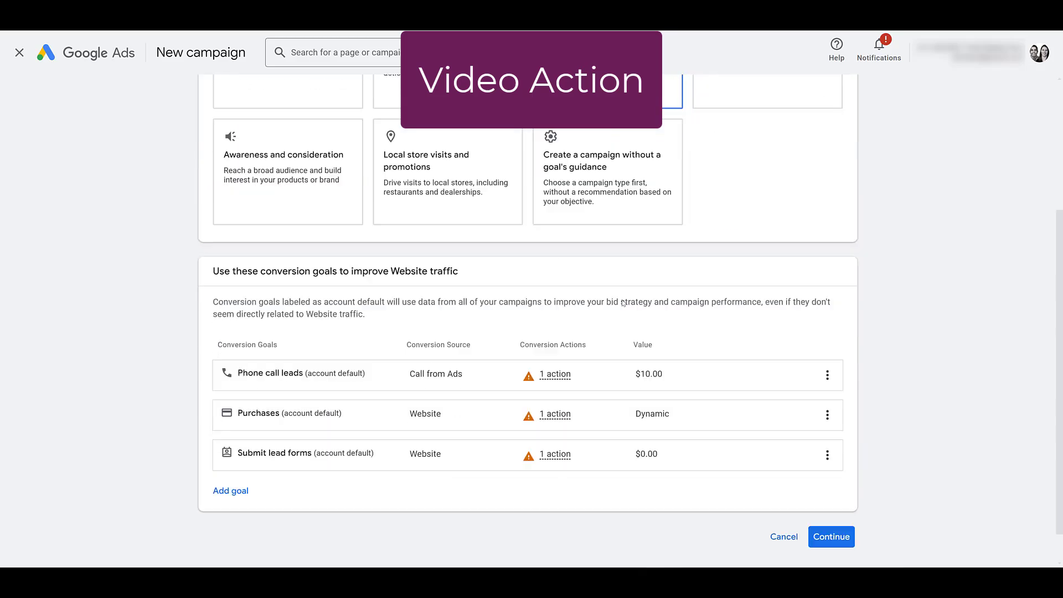
click(828, 499)
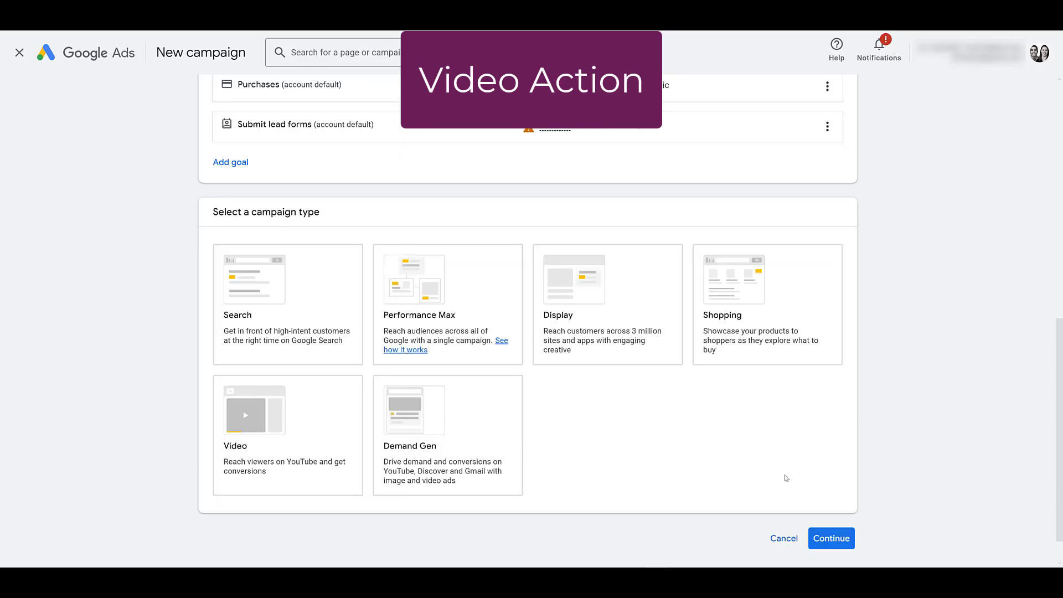
click(298, 401)
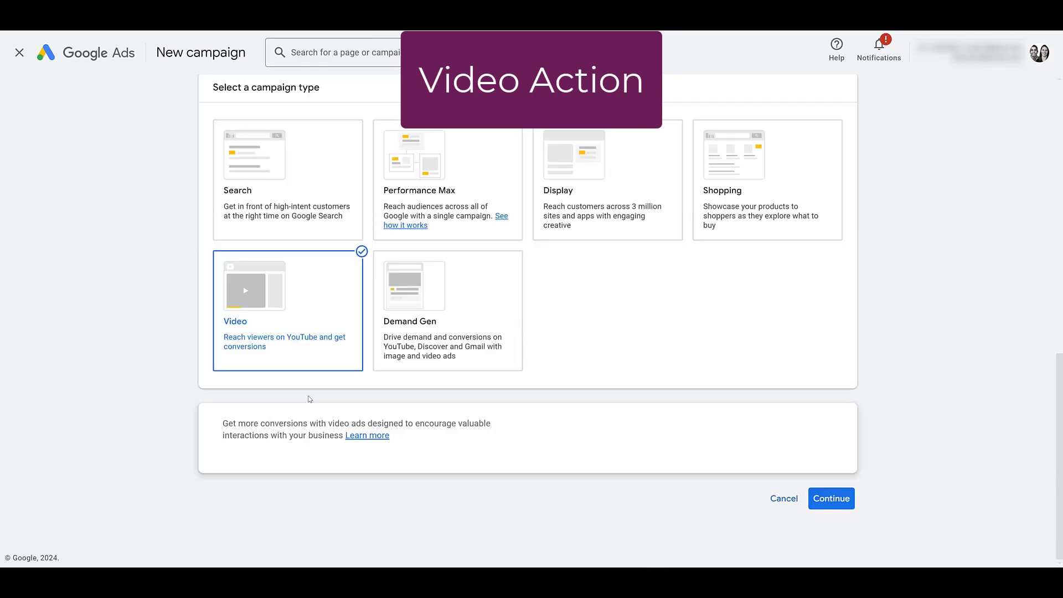
click(829, 500)
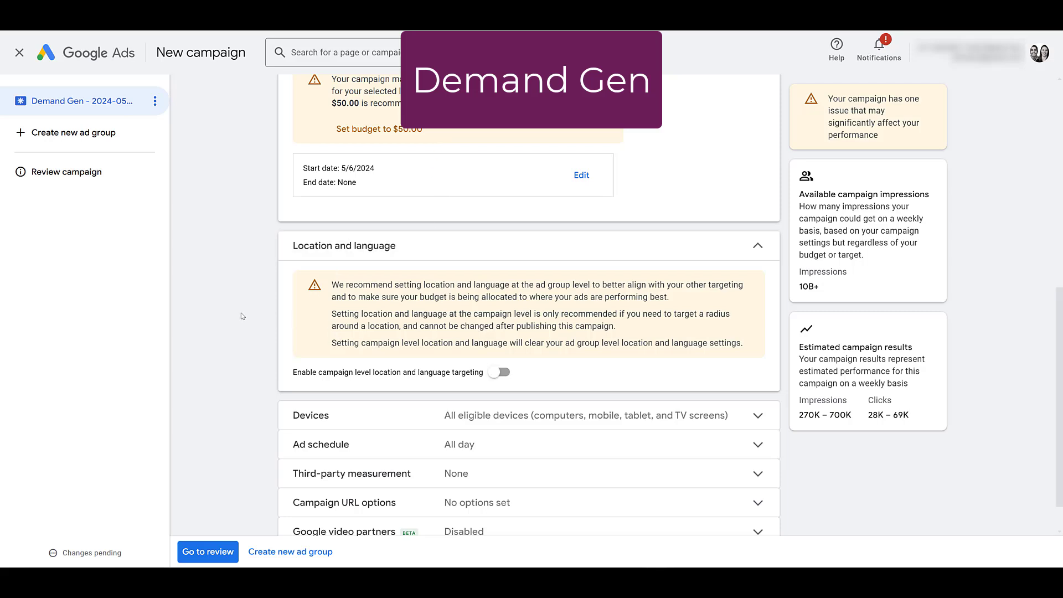
Switch campaign-level location and language targeting on, then back off, on the Demand Gen campaign
click(498, 372)
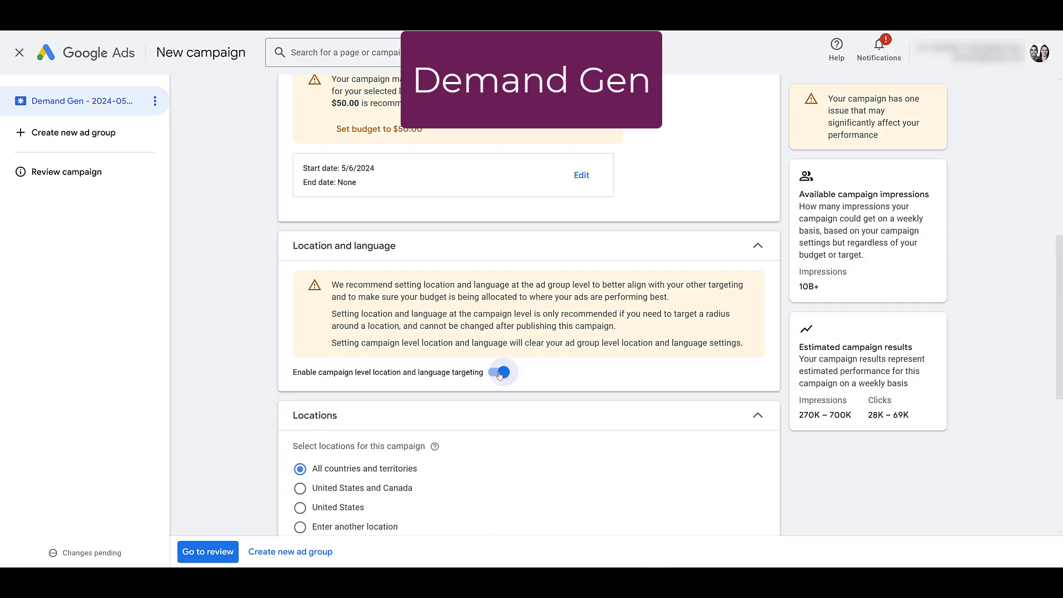
click(500, 373)
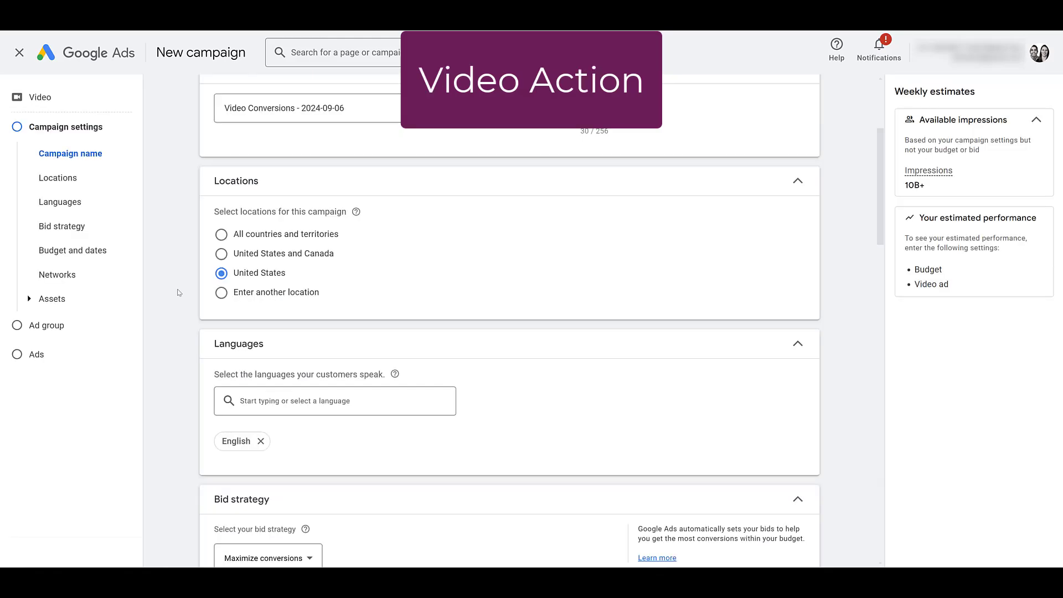
scroll(179, 292, down, 5)
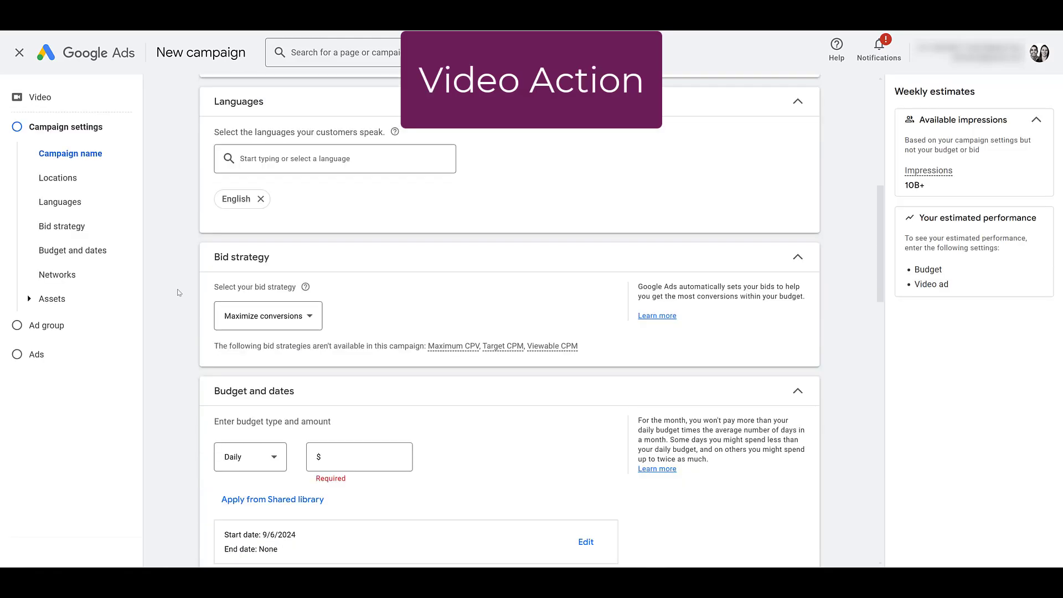
Read the greyed-out bid strategy options' tooltips, keeping Maximize conversions as the bid strategy
scroll(179, 293, down, 1)
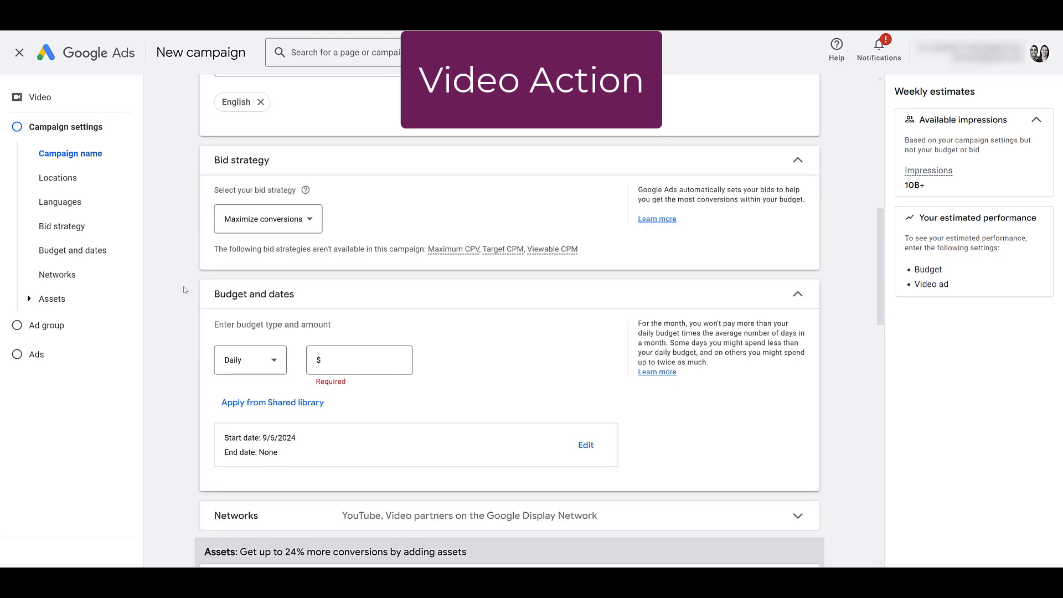
click(310, 223)
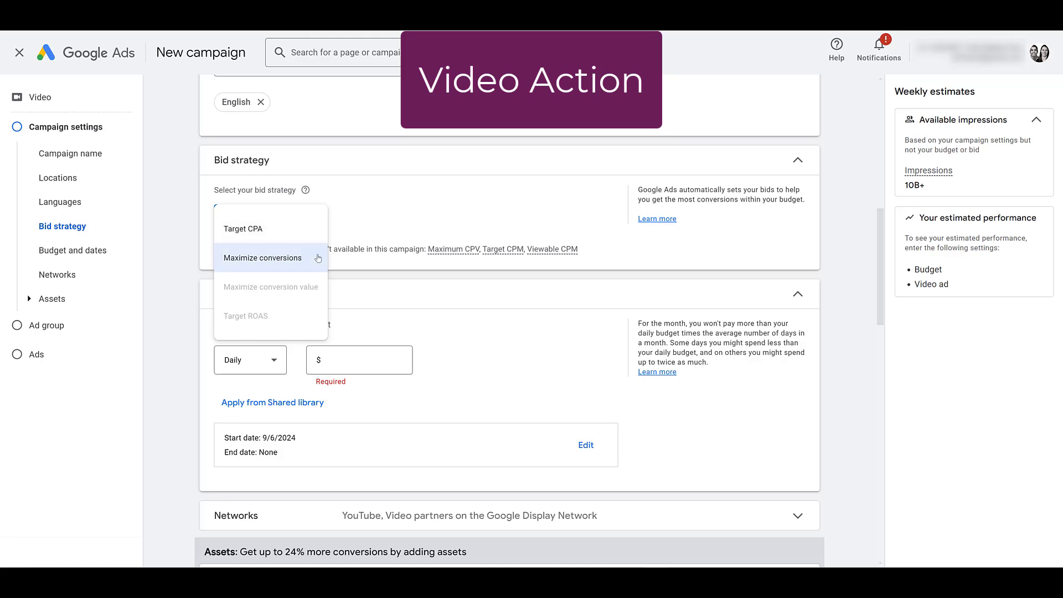
mouse_move(307, 295)
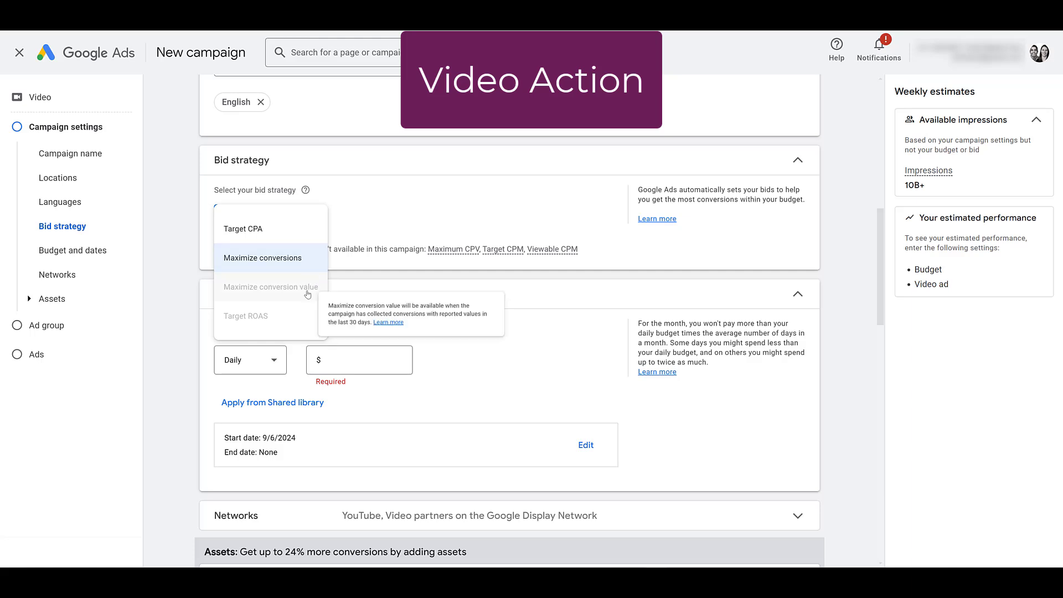
mouse_move(298, 323)
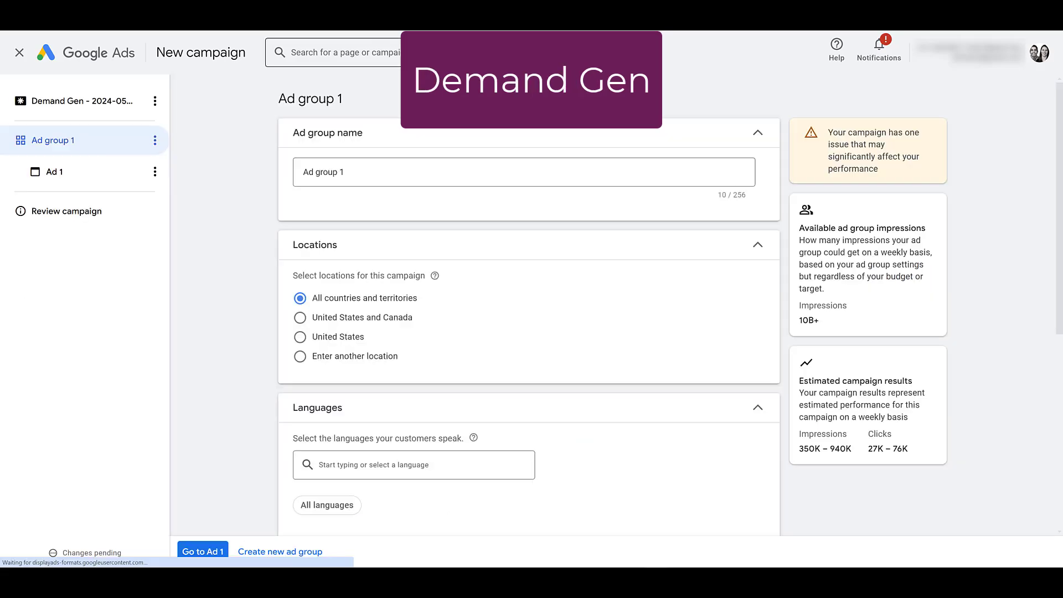
scroll(369, 157, down, 2)
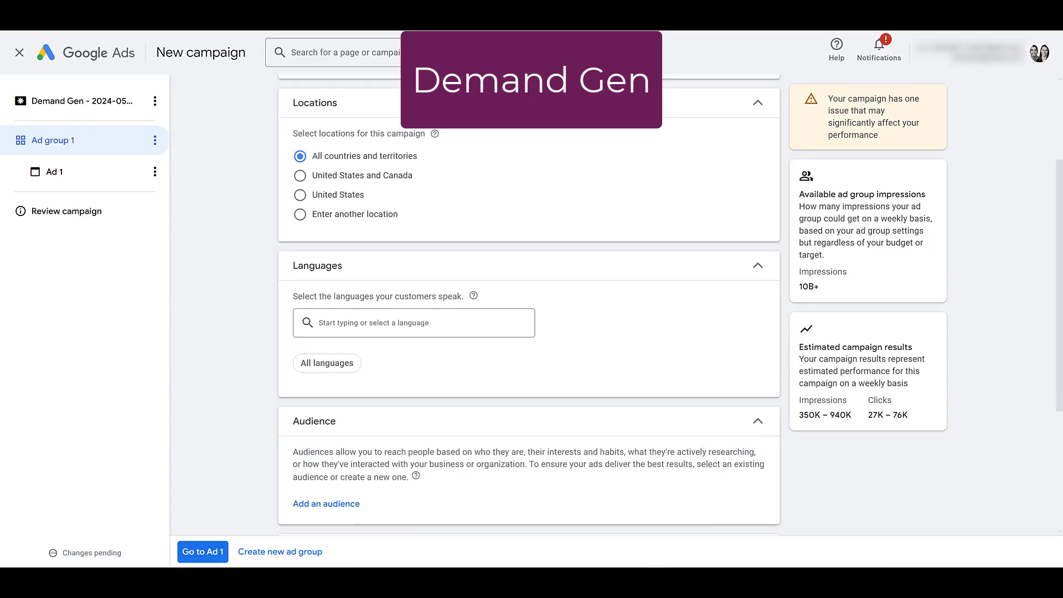
Check Ad group 1's languages, audience and optimized targeting, then view the Demand Gen campaign's goal and budget
scroll(369, 157, up, 1)
scroll(371, 264, down, 5)
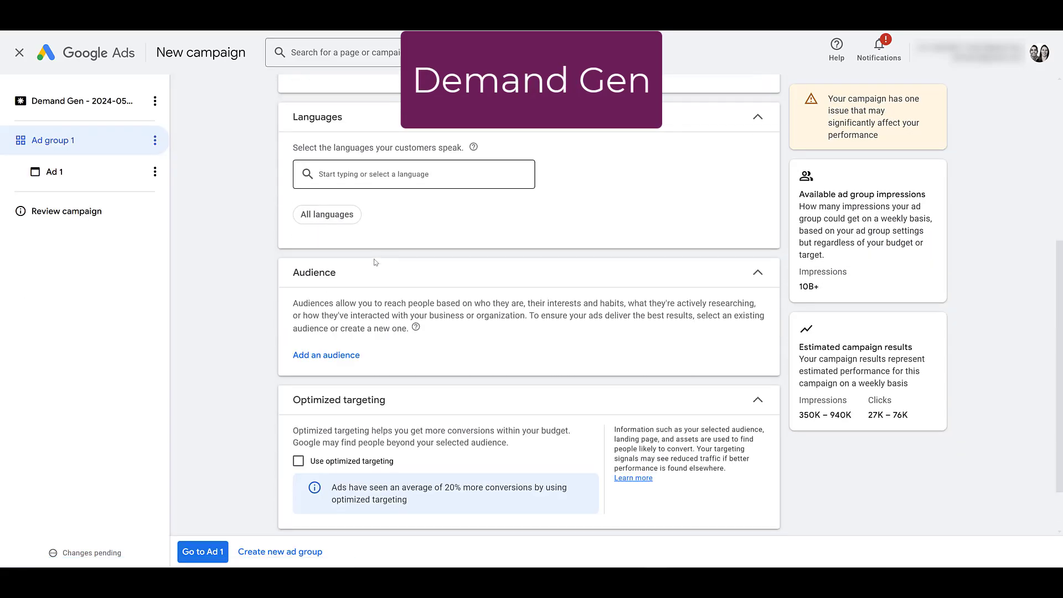
scroll(394, 283, up, 2)
scroll(394, 282, down, 2)
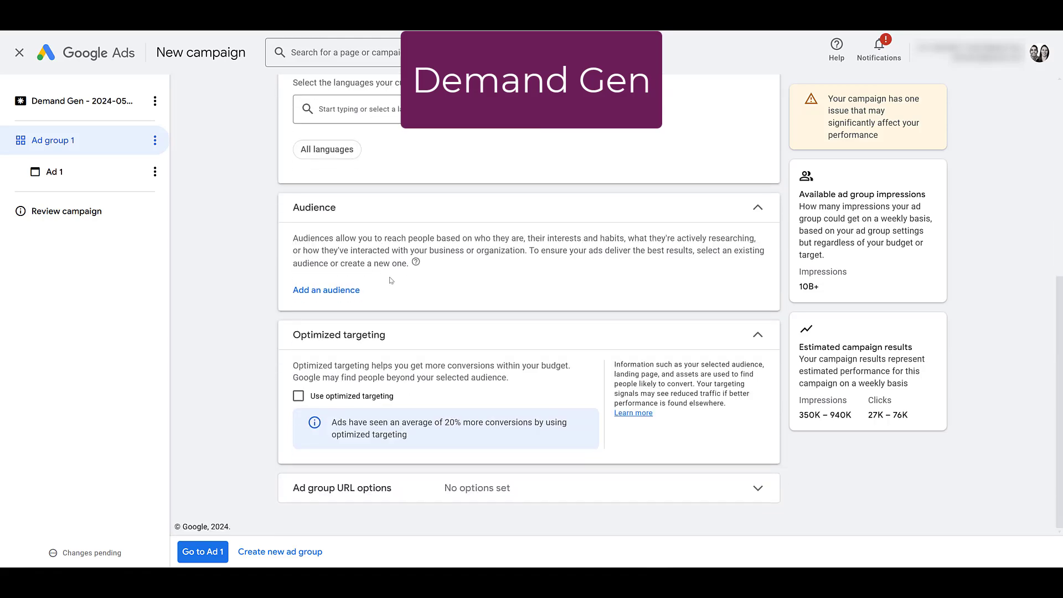
click(97, 108)
scroll(473, 380, up, 7)
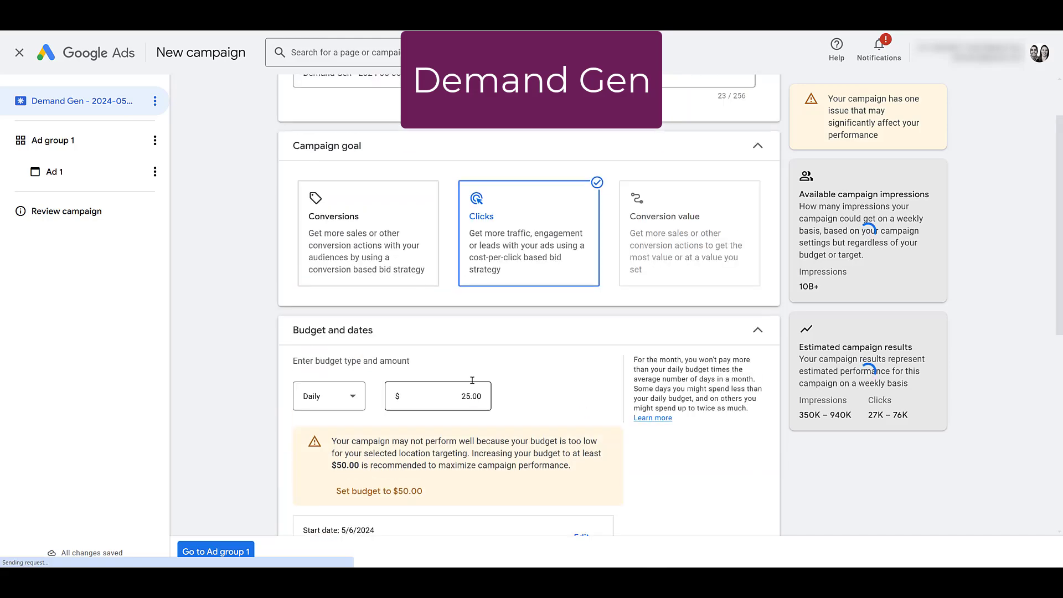
scroll(472, 380, up, 1)
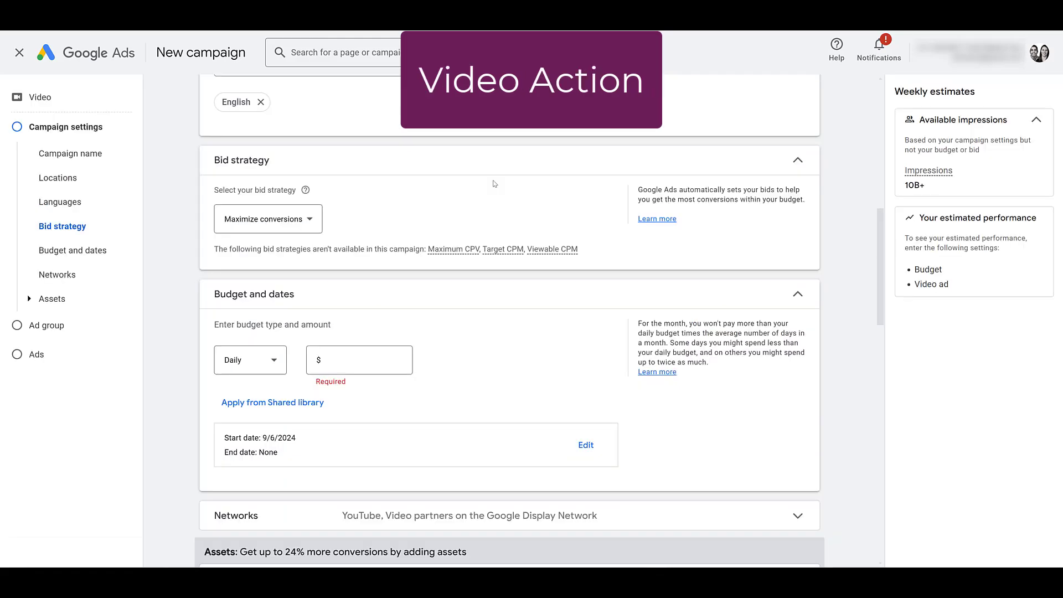
Keep the Daily budget type, enter 25 as the amount, and expand Networks
scroll(515, 190, down, 3)
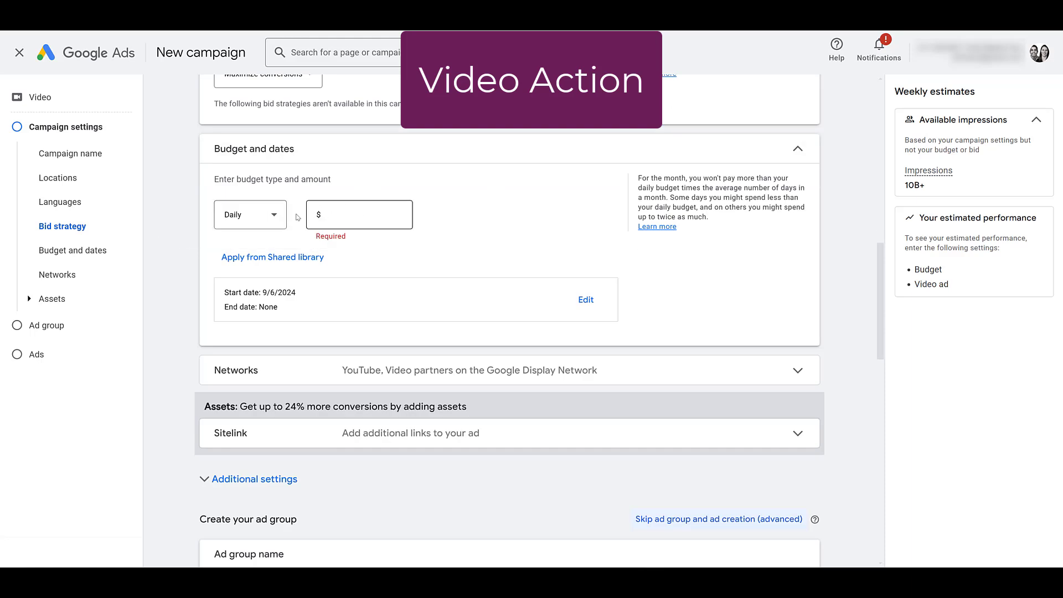
click(250, 215)
click(344, 215)
text(25)
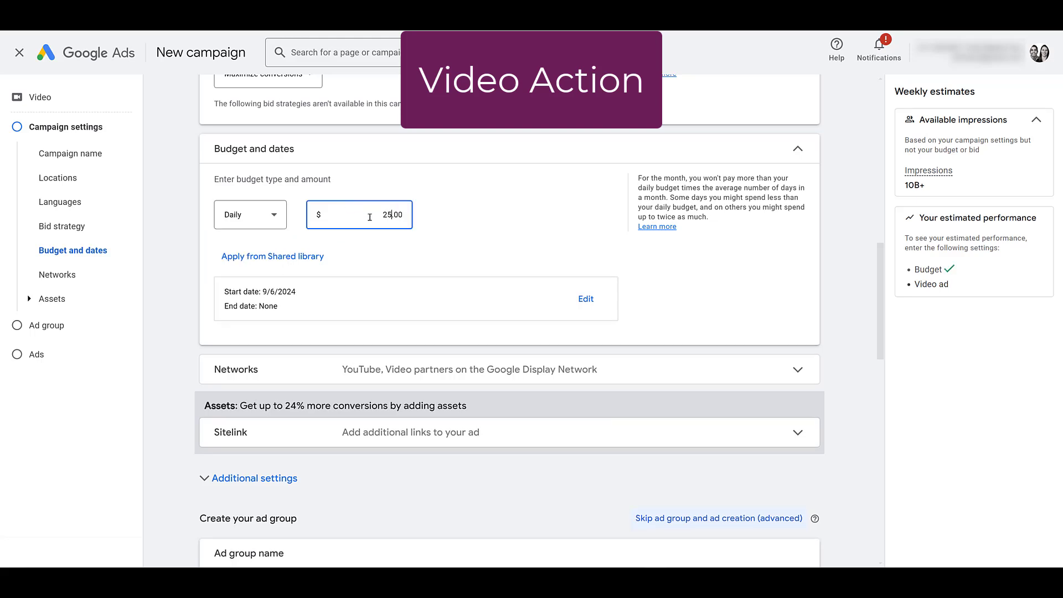
scroll(403, 213, down, 2)
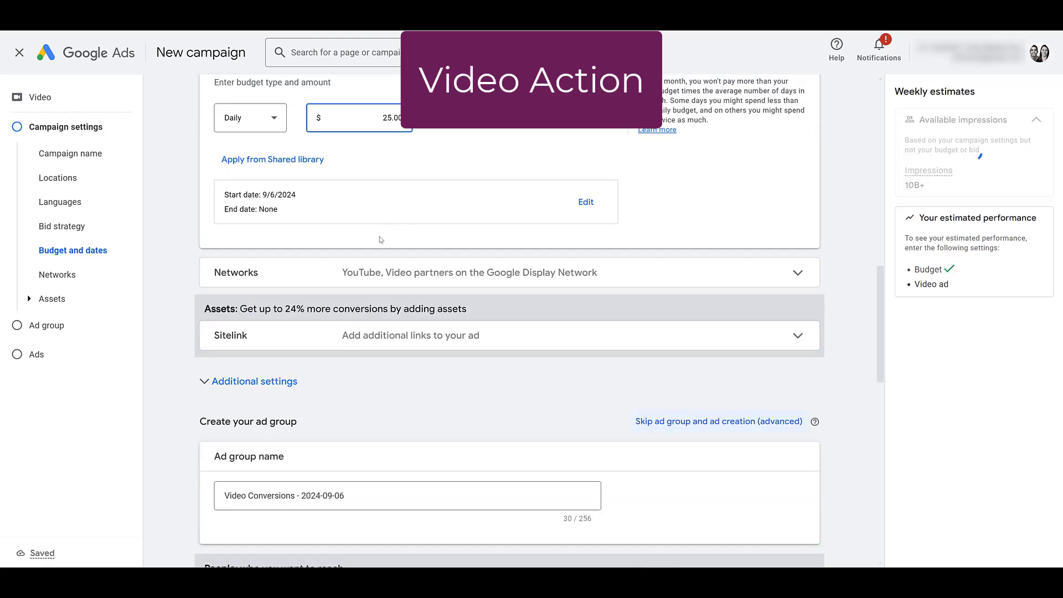
click(644, 278)
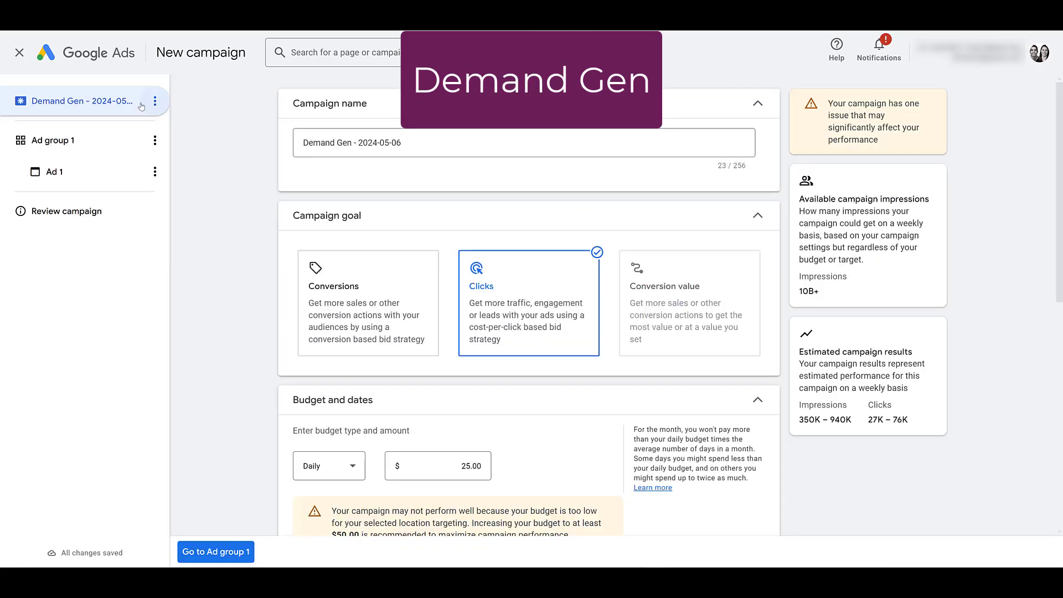
Expand the Demand Gen campaign's Google video partners row, leaving its checkbox unchecked
scroll(233, 213, down, 4)
scroll(232, 213, down, 5)
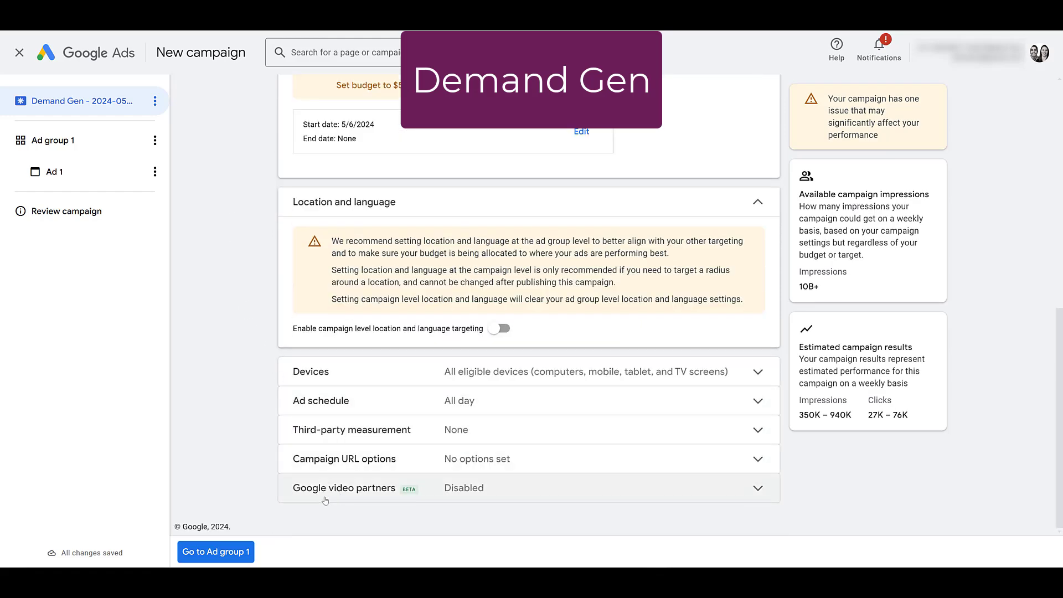
click(517, 495)
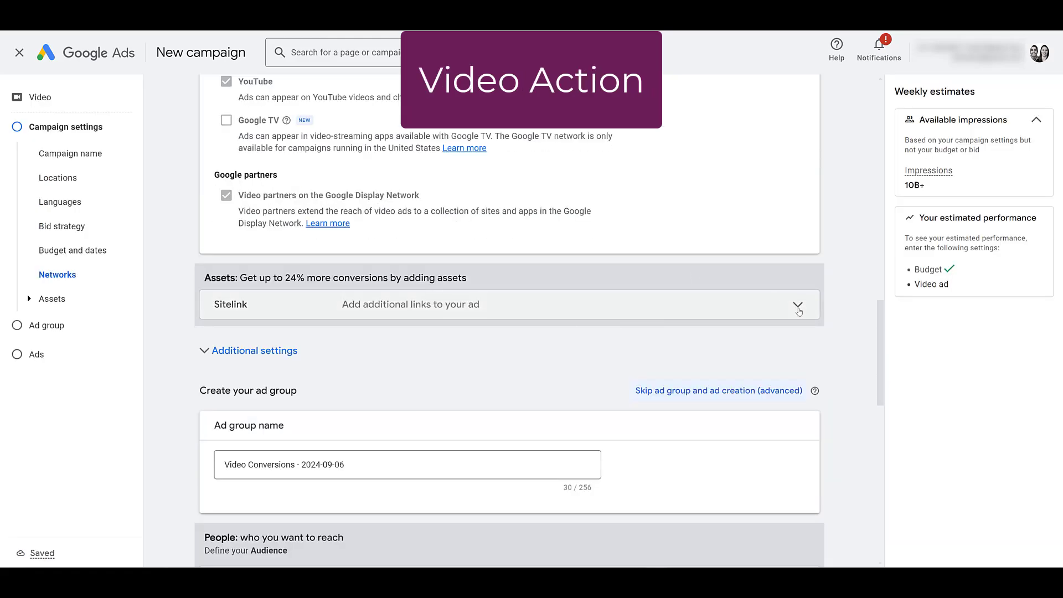
Expand the Sitelink picker and scroll through the 8 available sitelink assets
click(798, 307)
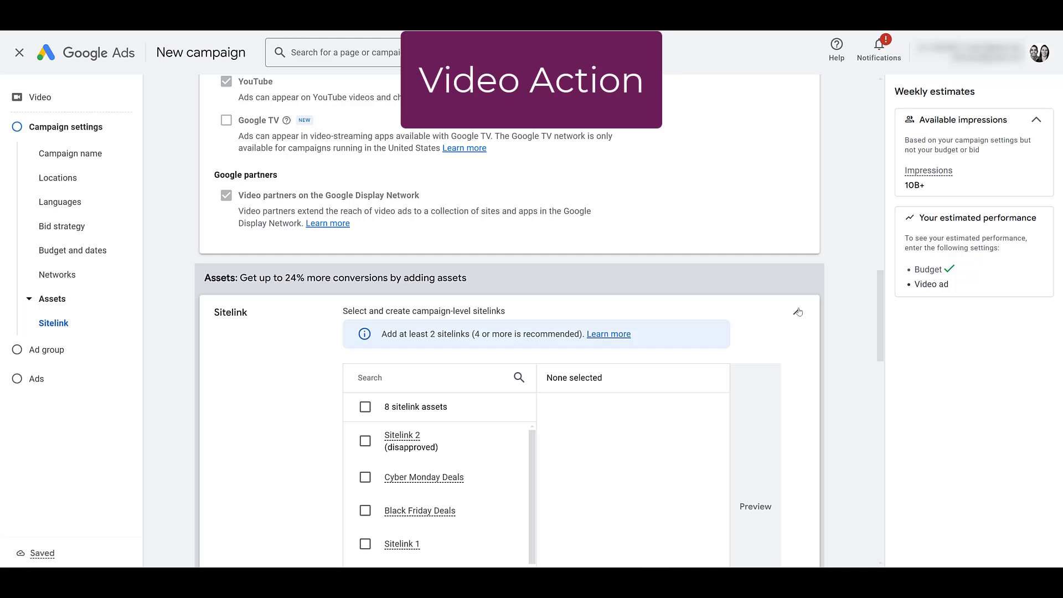
scroll(801, 311, down, 2)
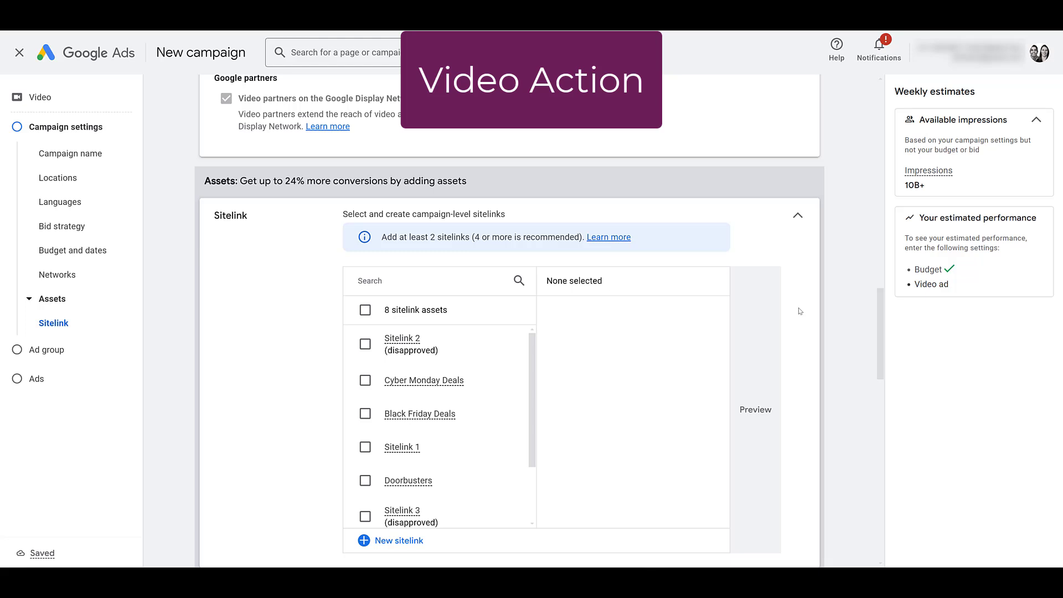
scroll(800, 311, down, 1)
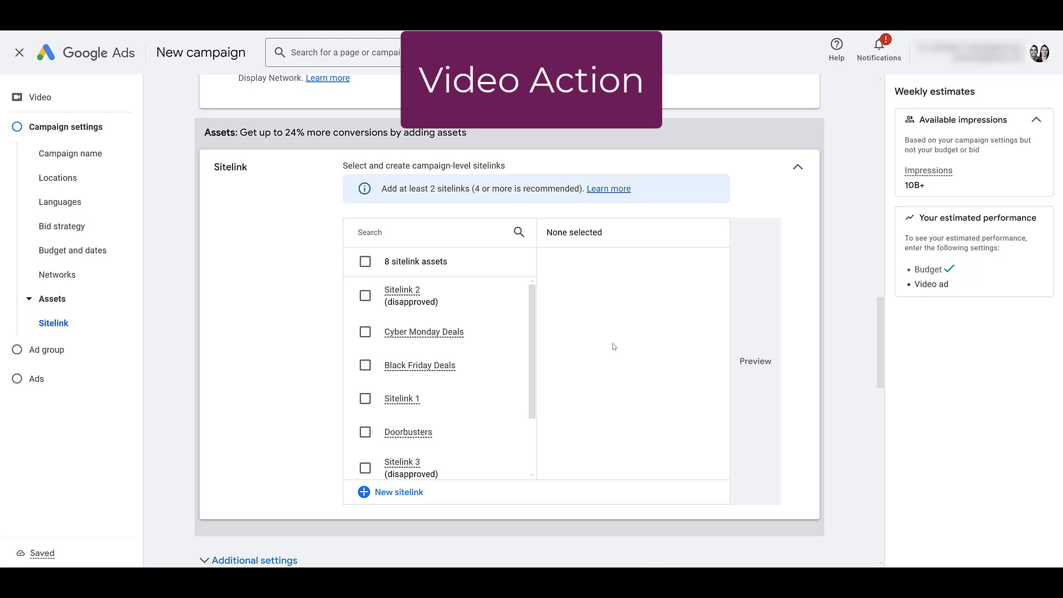
scroll(613, 347, down, 4)
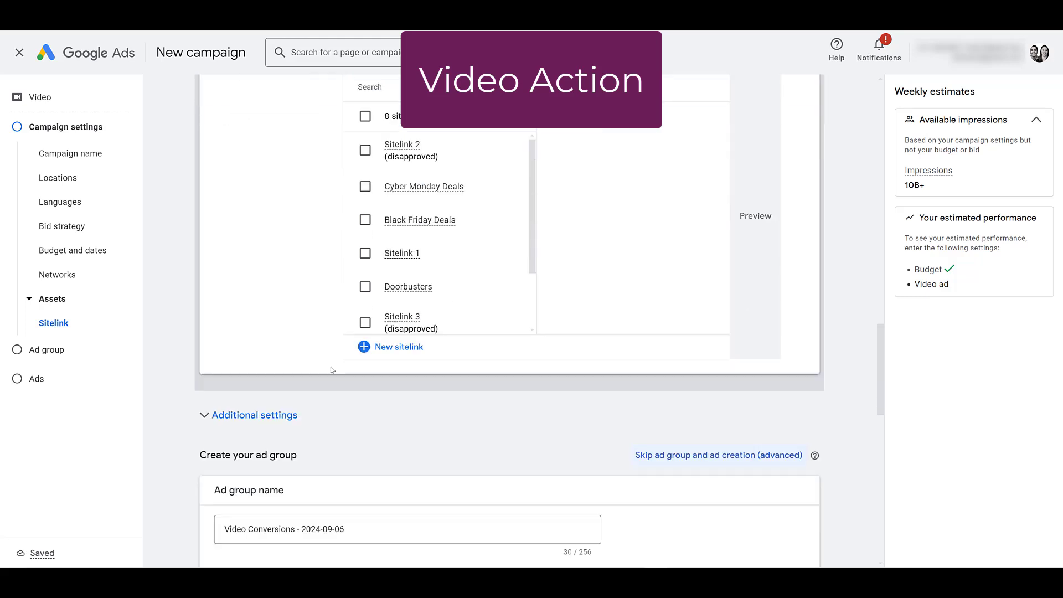
Expand Additional settings, then begin adding an audience under the ad group's People section
click(206, 321)
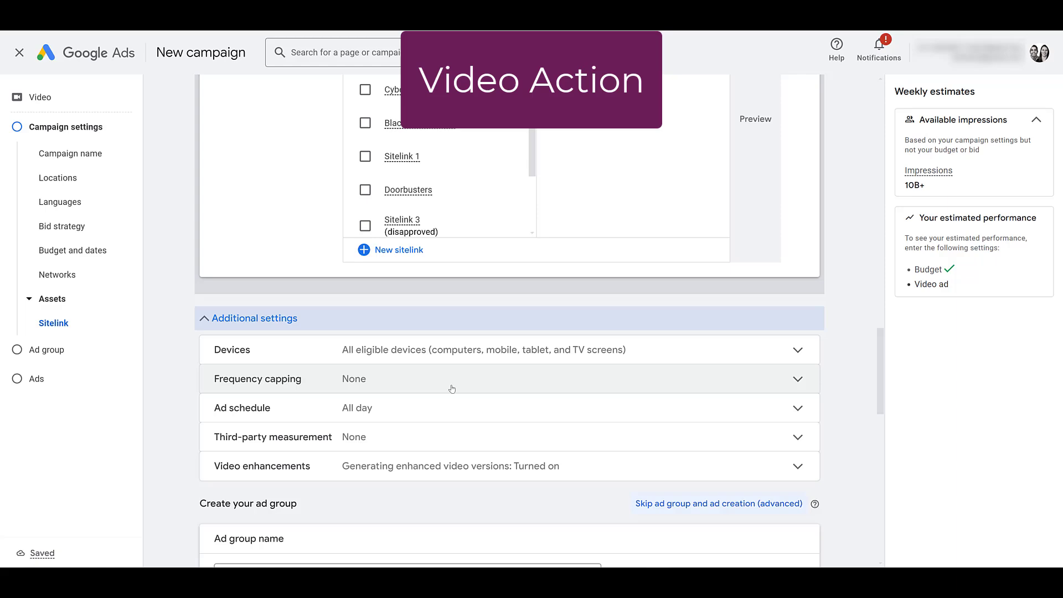
scroll(452, 389, down, 7)
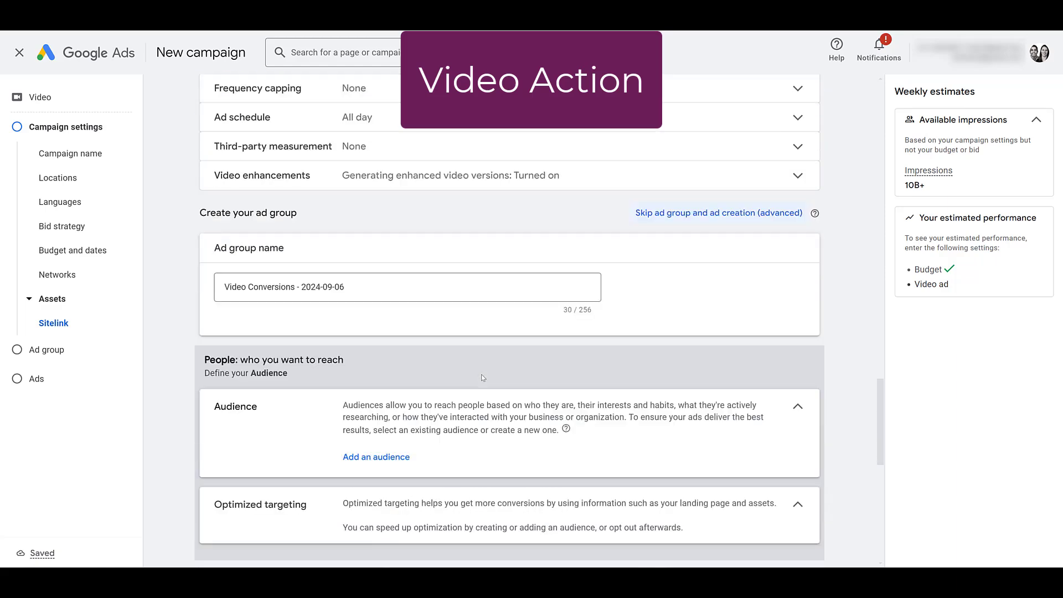
scroll(483, 378, down, 1)
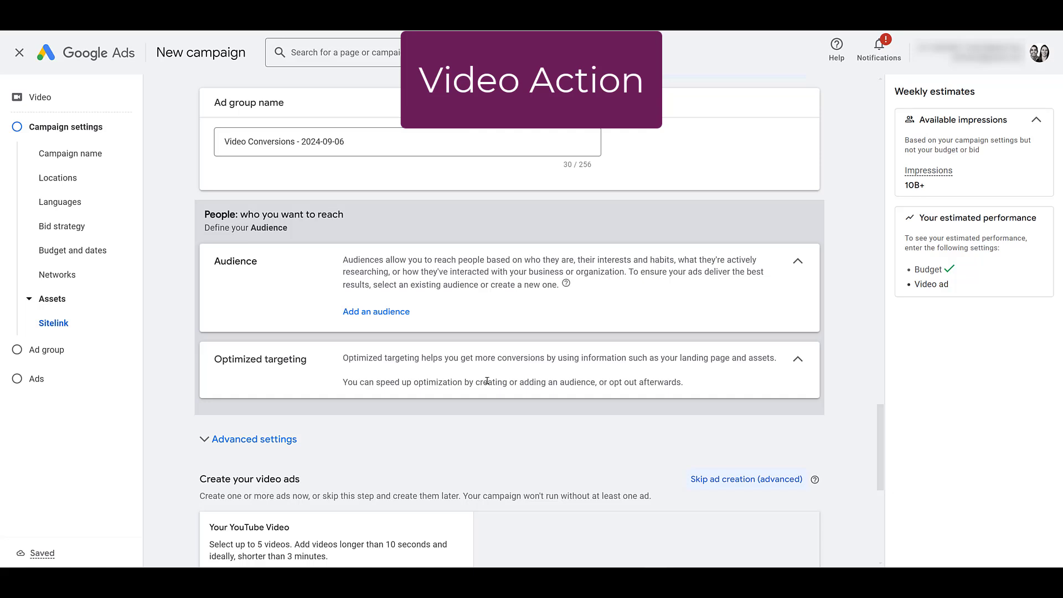
click(390, 314)
scroll(463, 358, up, 3)
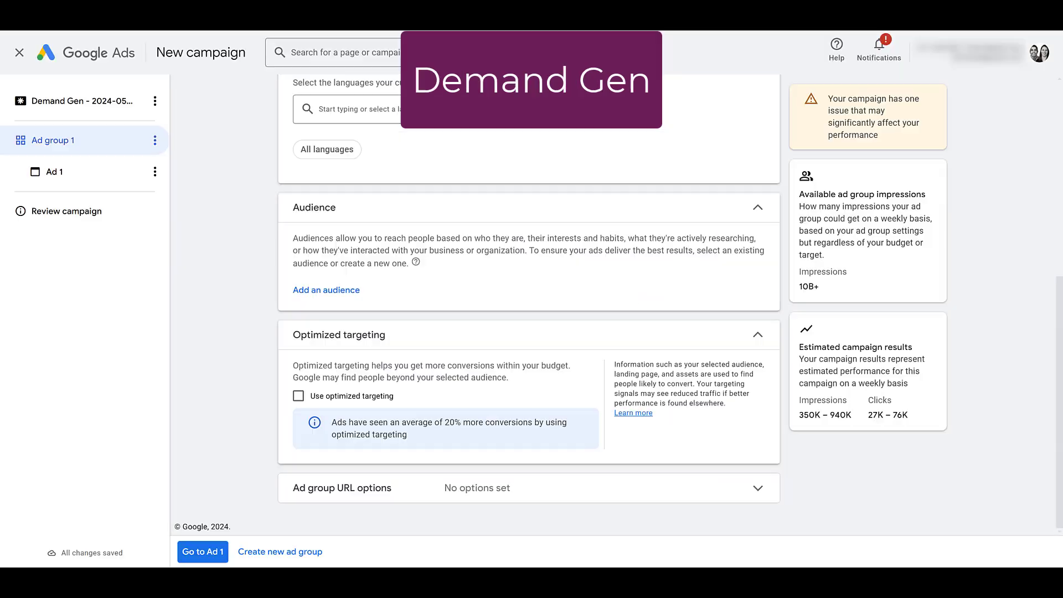
Choose Custom Segment, built on Running Shoes Terms, from the Select an audience list
click(317, 293)
scroll(470, 275, down, 2)
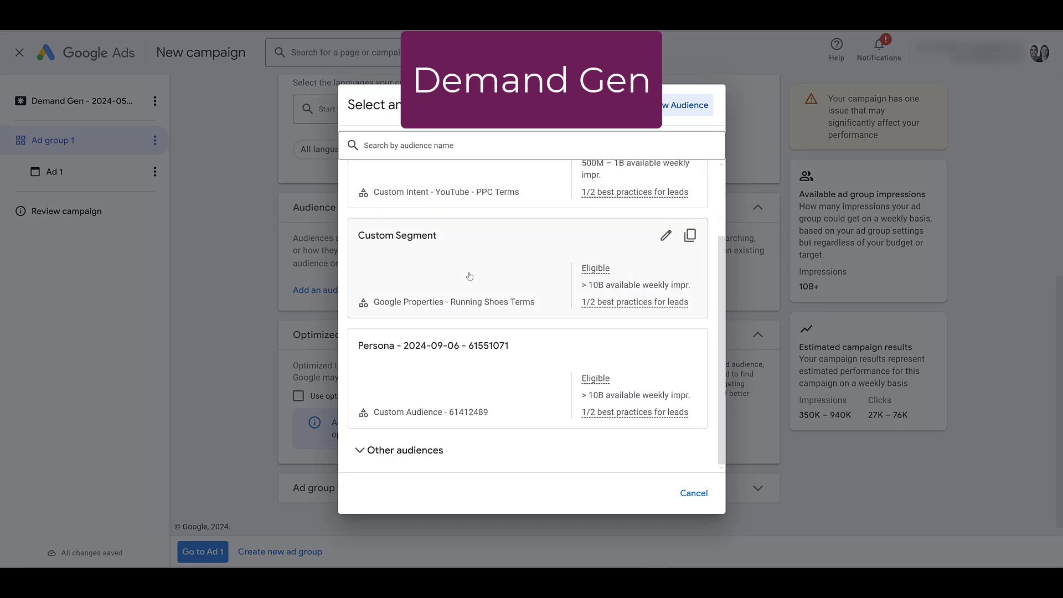
click(470, 275)
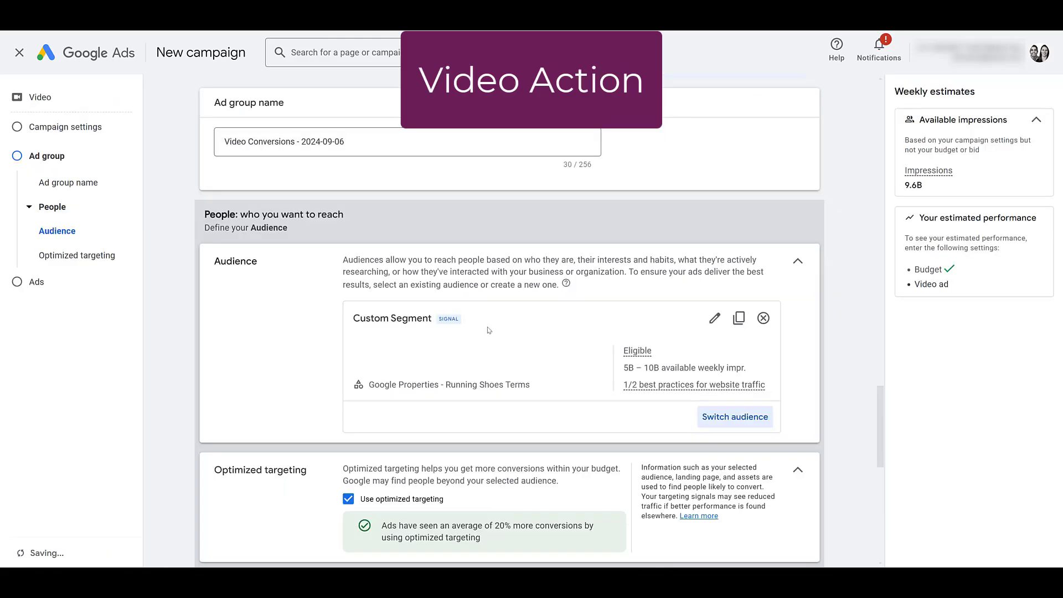
scroll(489, 331, down, 3)
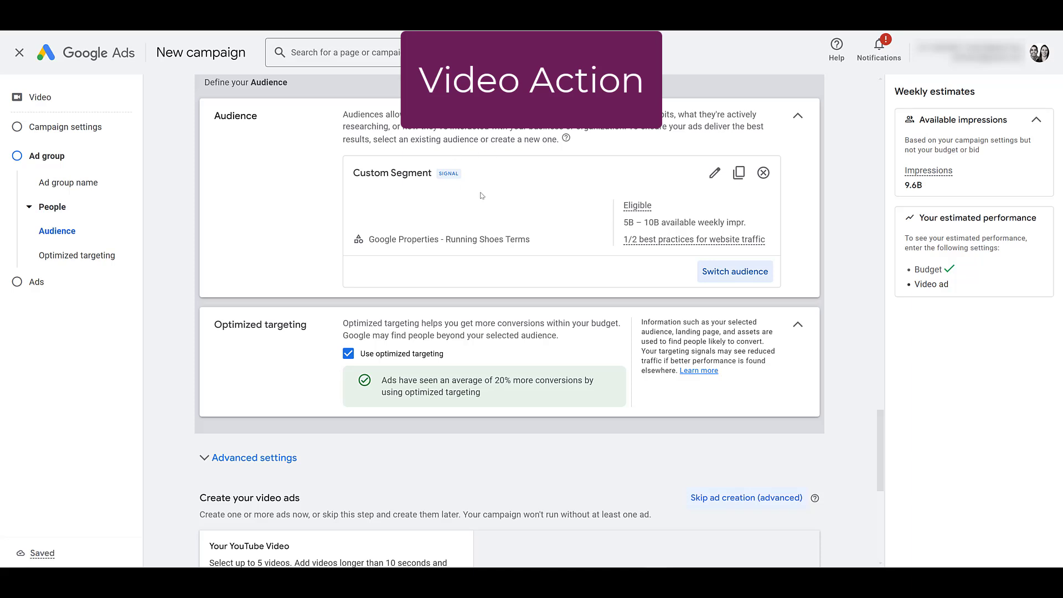
Uncheck Use optimized targeting for the Video Action ad group and go to the Ads section
click(348, 355)
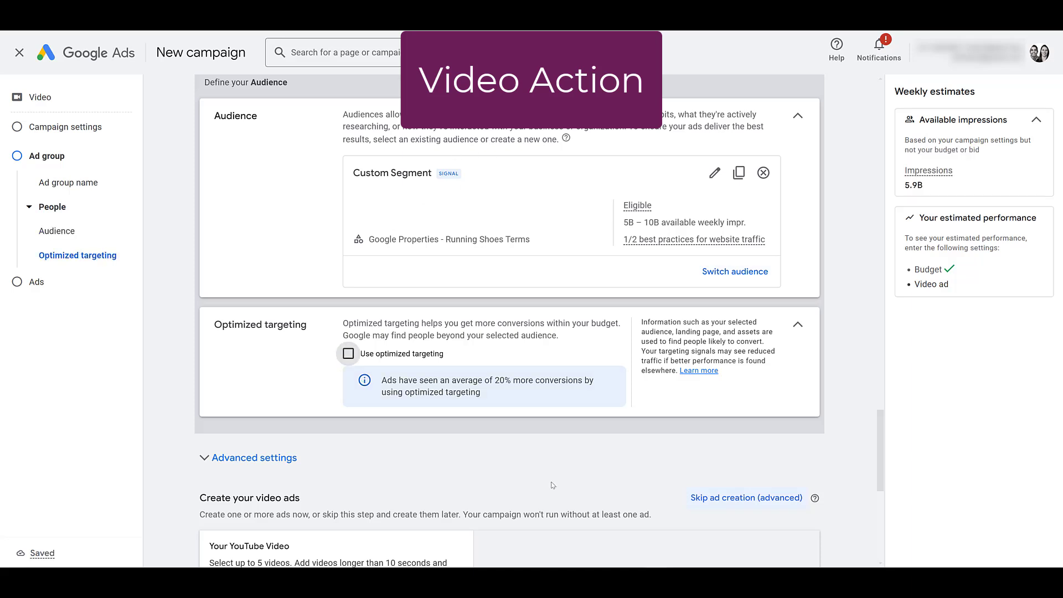
click(73, 283)
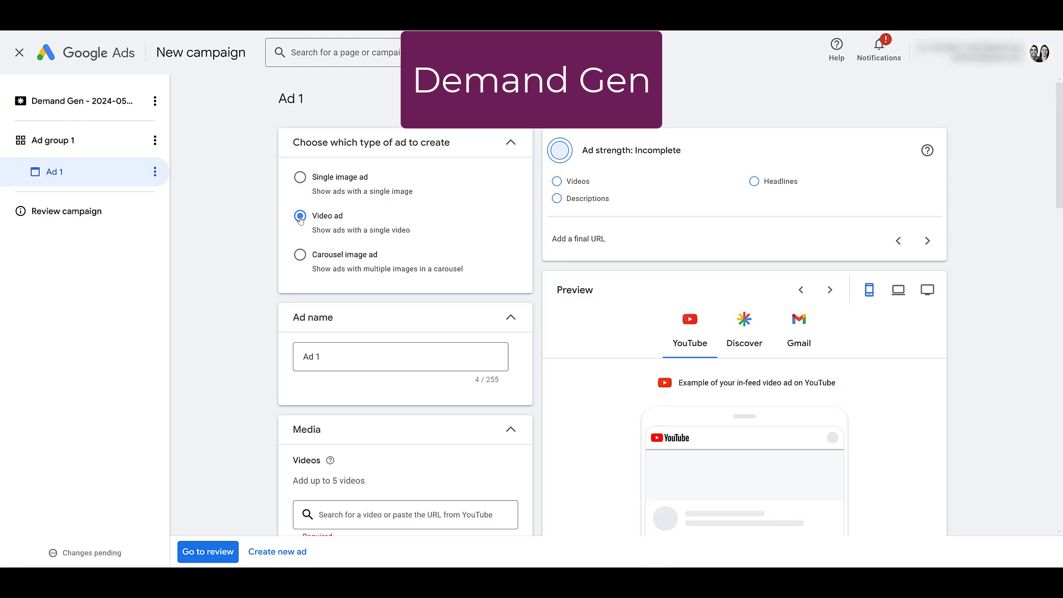
Attach four videos from the asset library to Demand Gen's Ad 1 under Media > Videos
scroll(308, 225, down, 5)
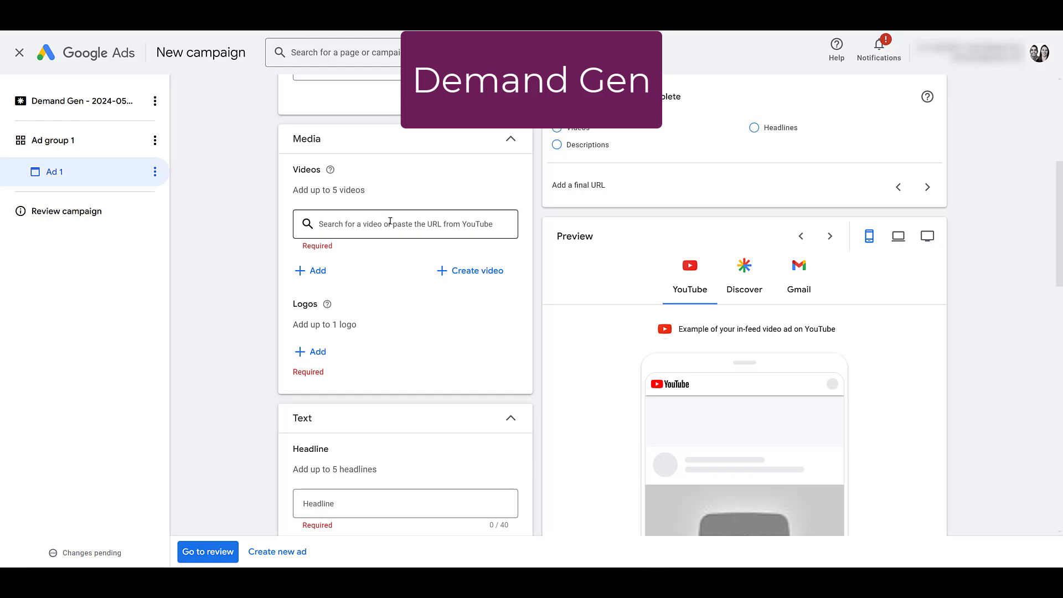
click(308, 273)
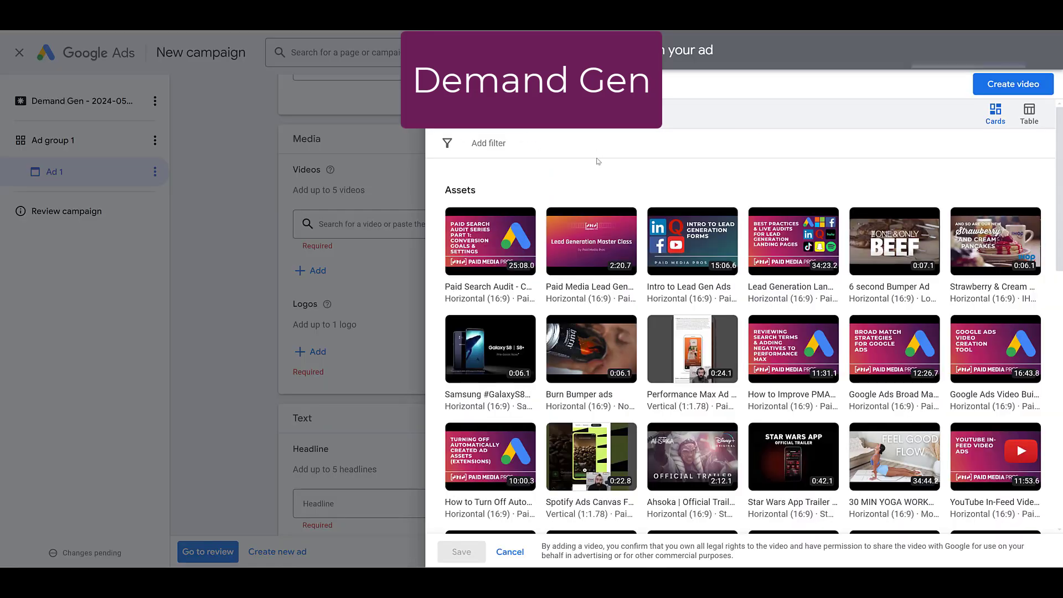
click(866, 239)
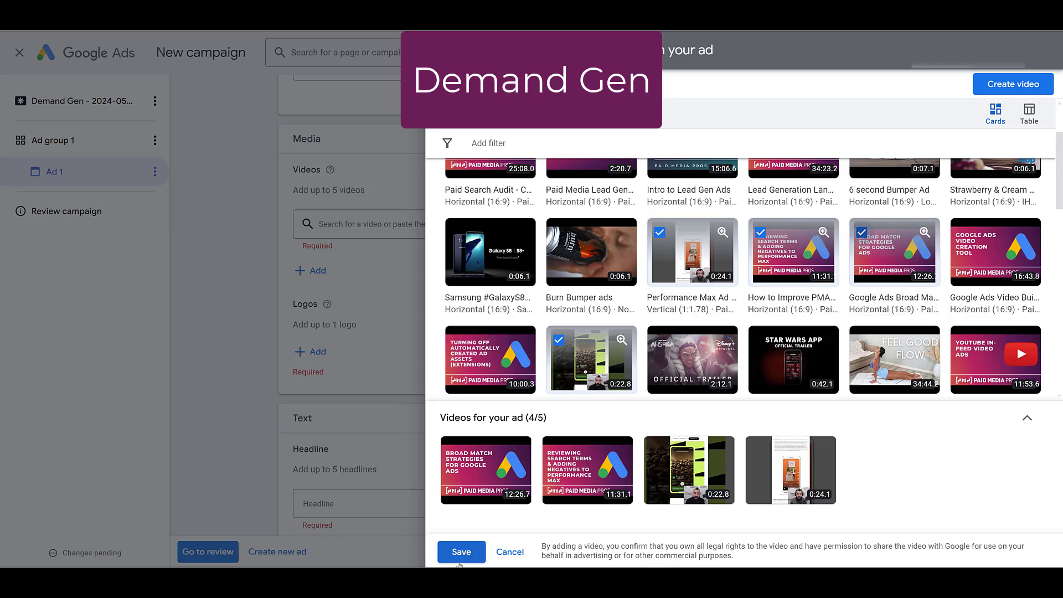
click(461, 552)
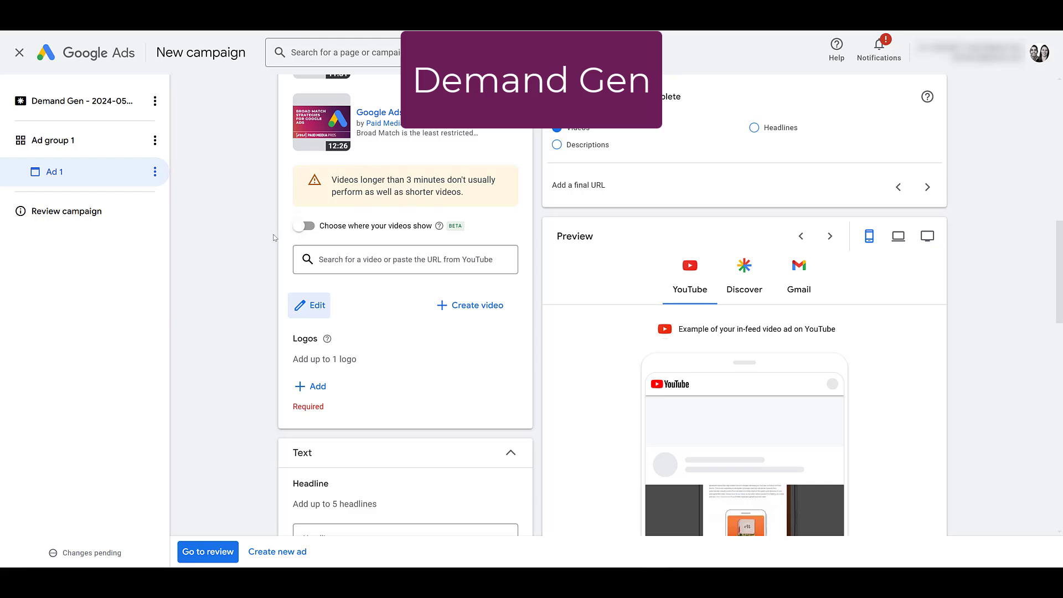
Choose placements per video and limit the 12:26 video to In-stream and In-feed, excluding Shorts
click(307, 227)
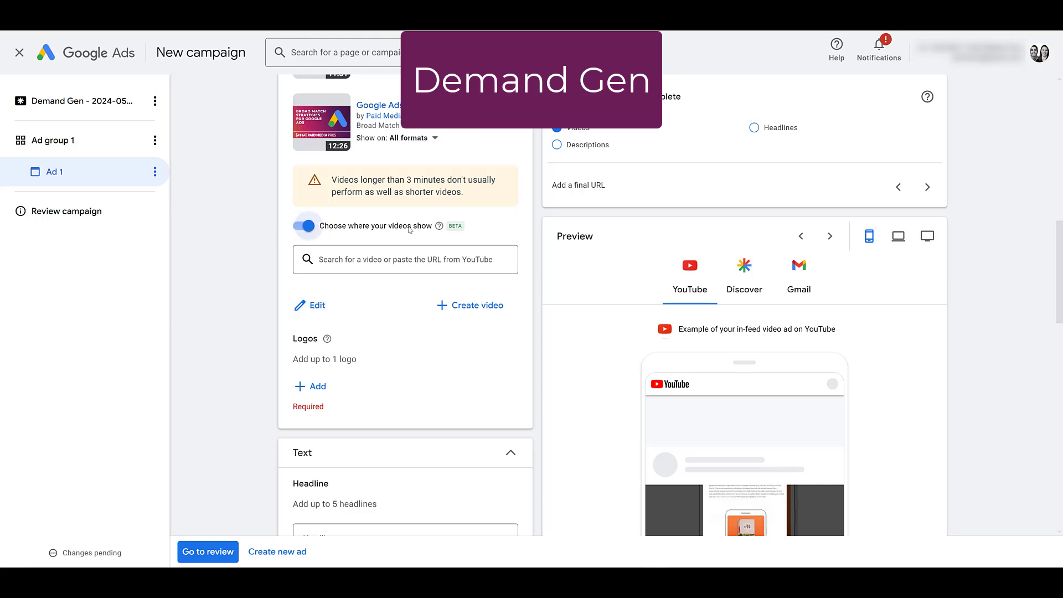
scroll(435, 238, up, 5)
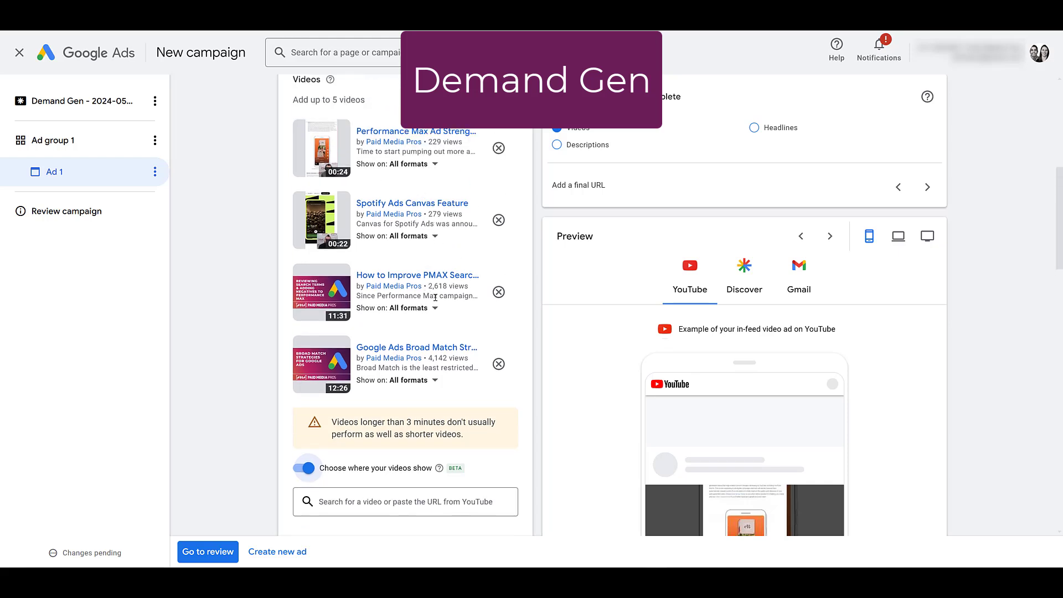
click(435, 386)
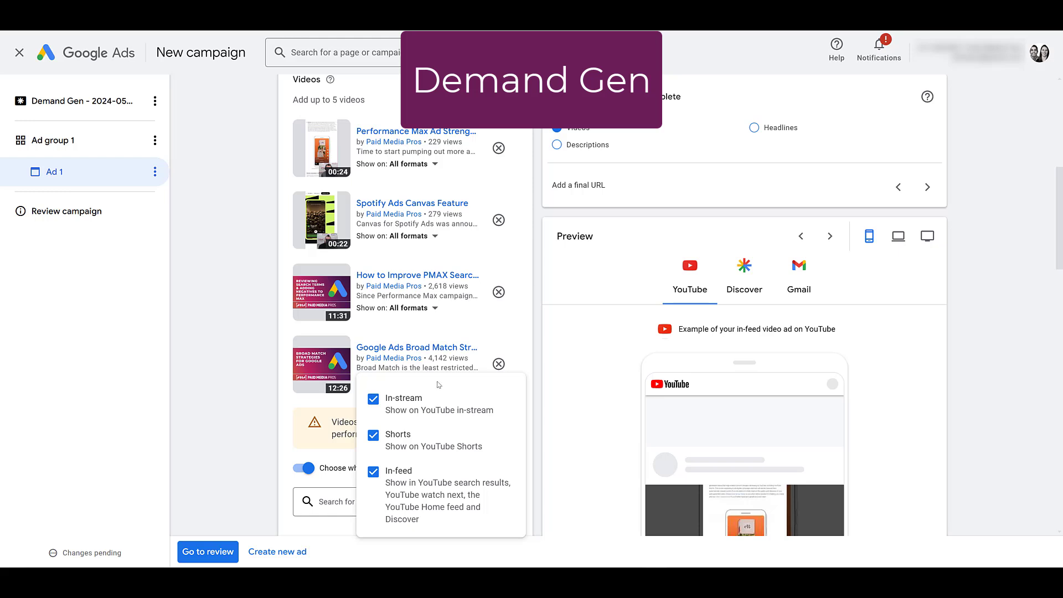
click(373, 436)
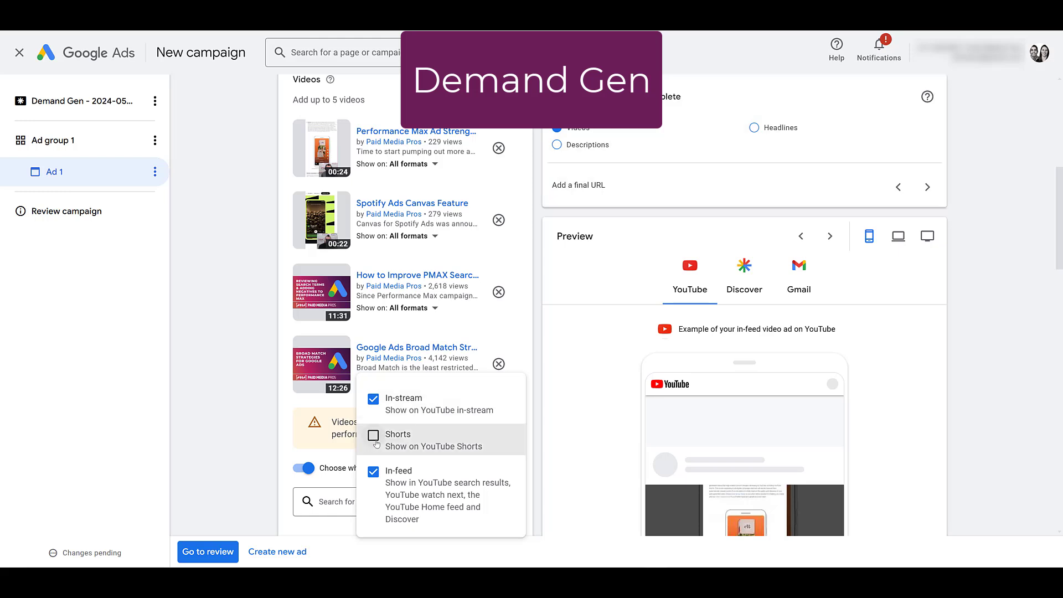
click(372, 364)
click(372, 364)
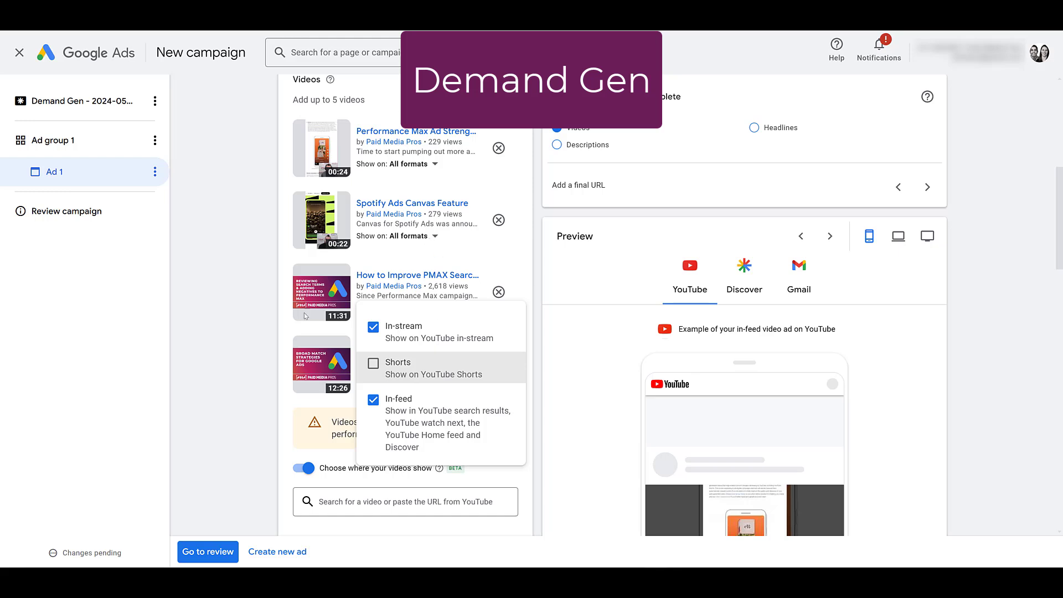
click(233, 333)
scroll(244, 376, down, 4)
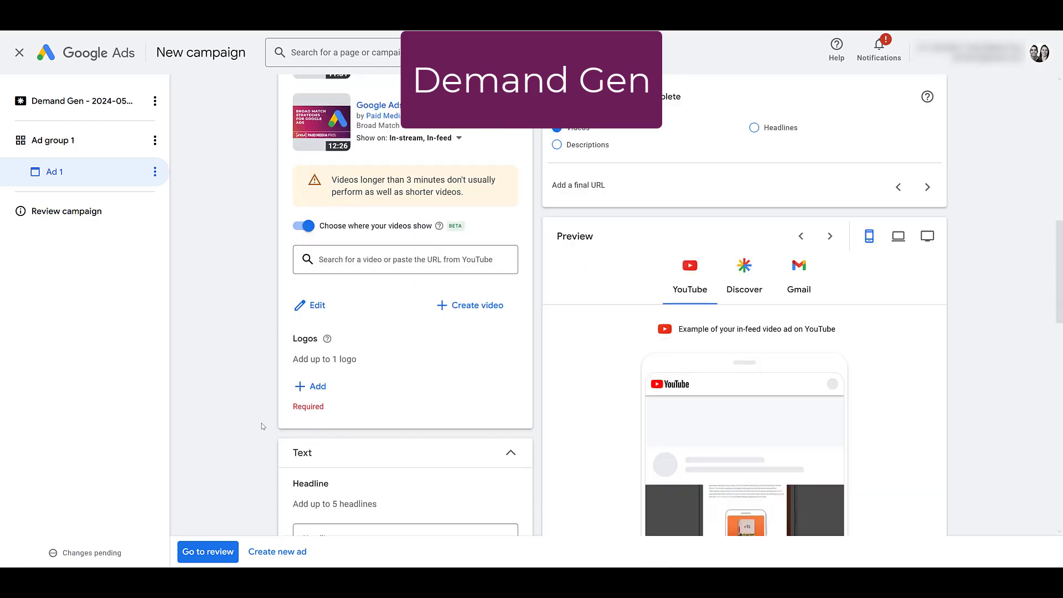
scroll(262, 426, down, 2)
Add a logo to the Demand Gen ad from the Logos section
click(310, 290)
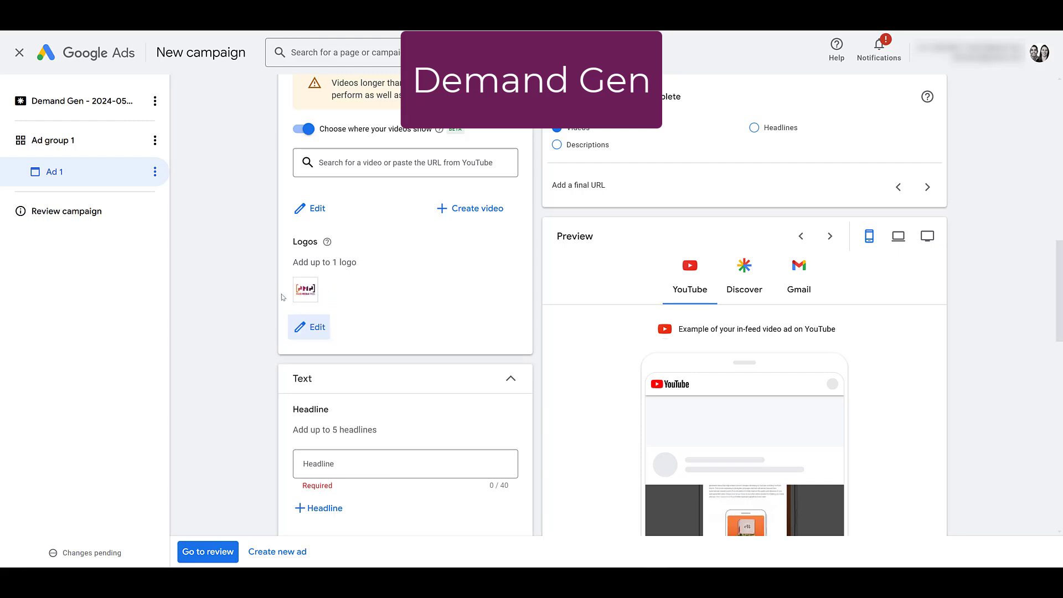
scroll(256, 289, down, 4)
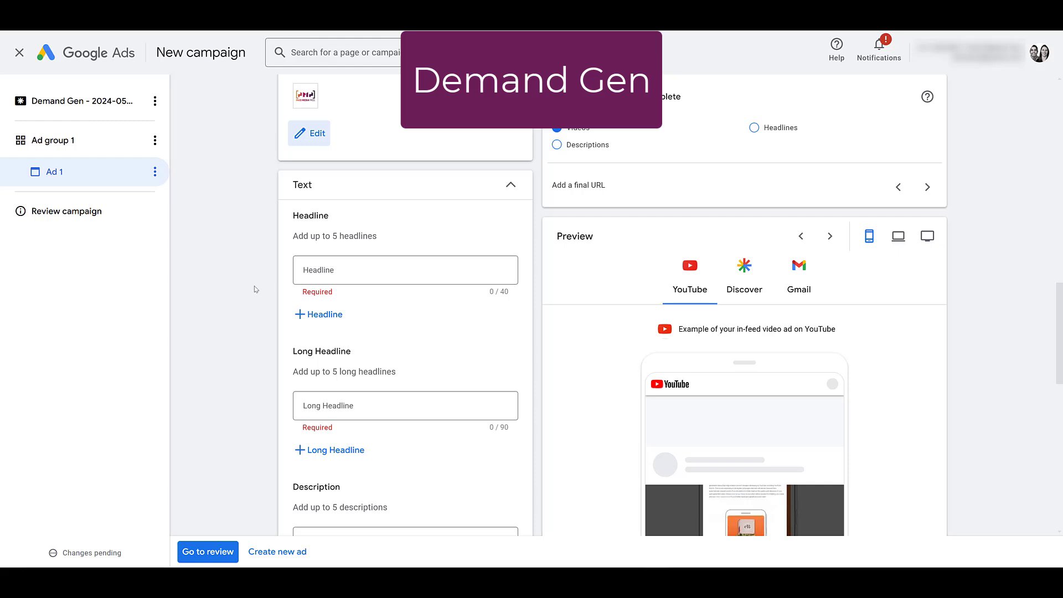
scroll(350, 278, down, 2)
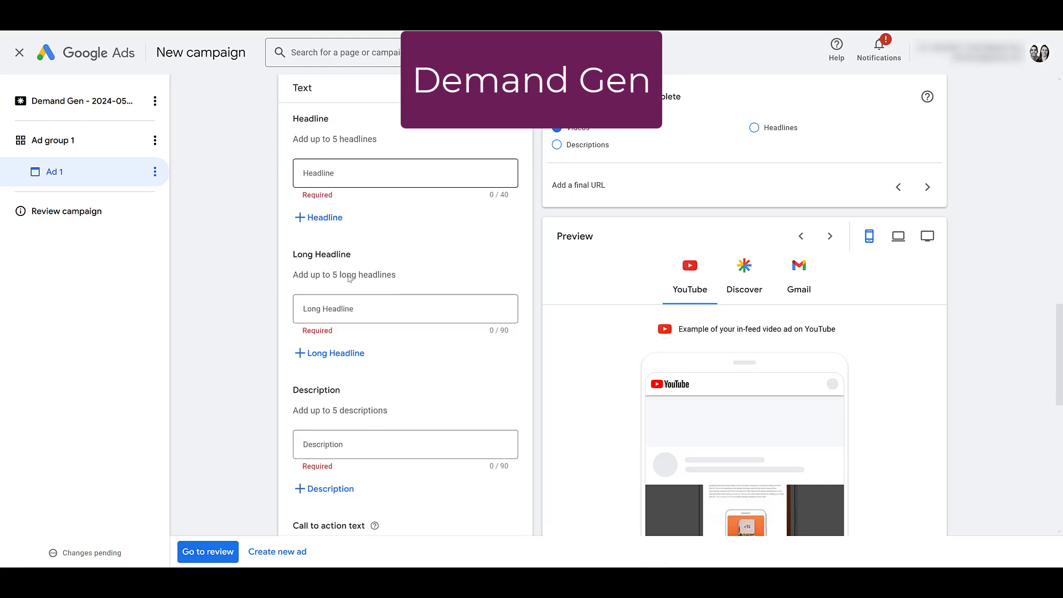
scroll(350, 298, down, 2)
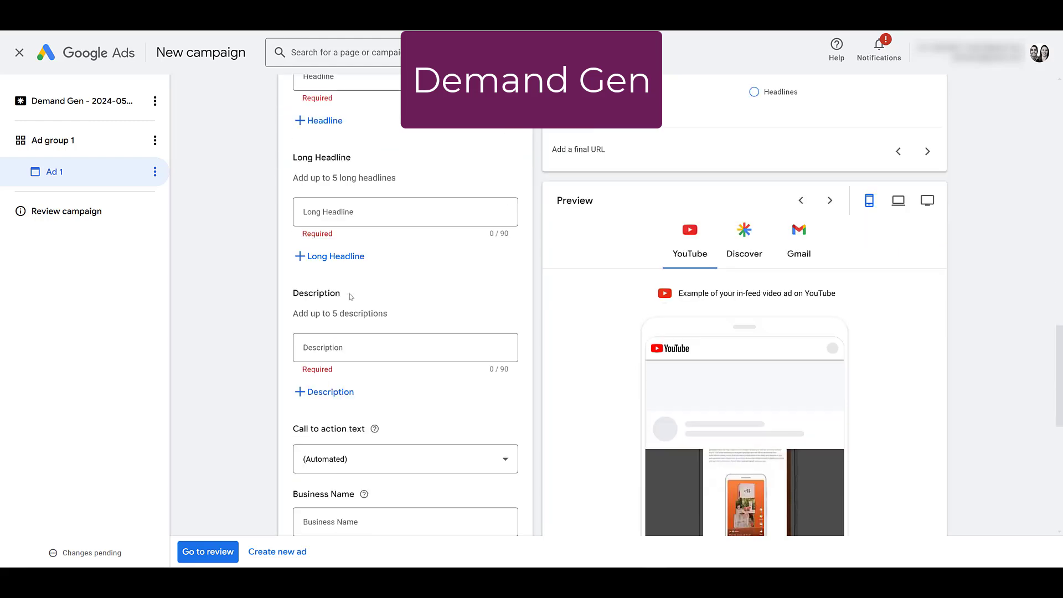
scroll(305, 378, down, 3)
Paste 'Paid Media Pros' into the Business Name field
click(305, 379)
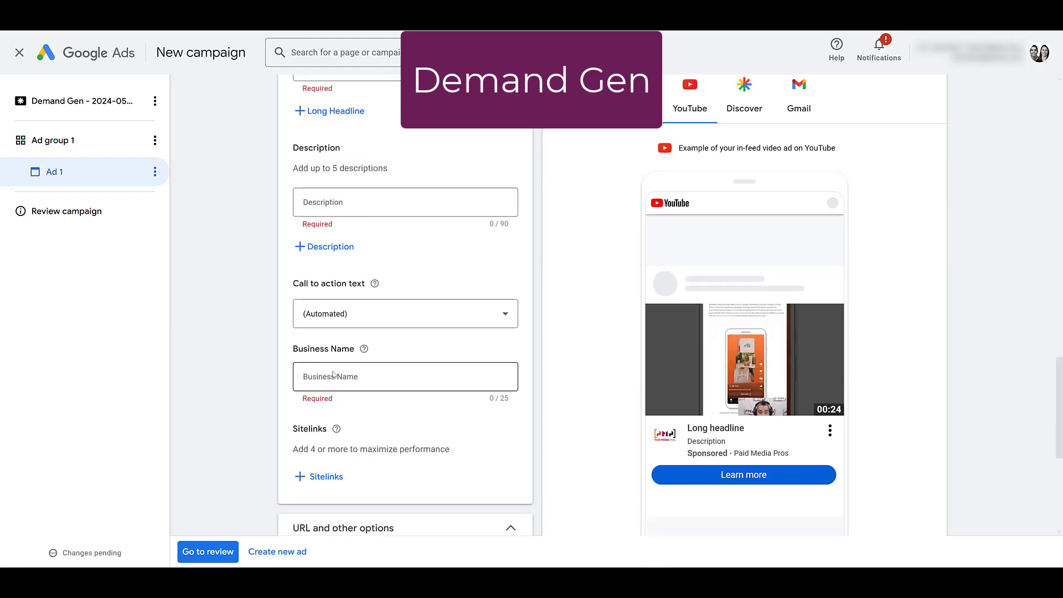
text(Paid Media Pros)
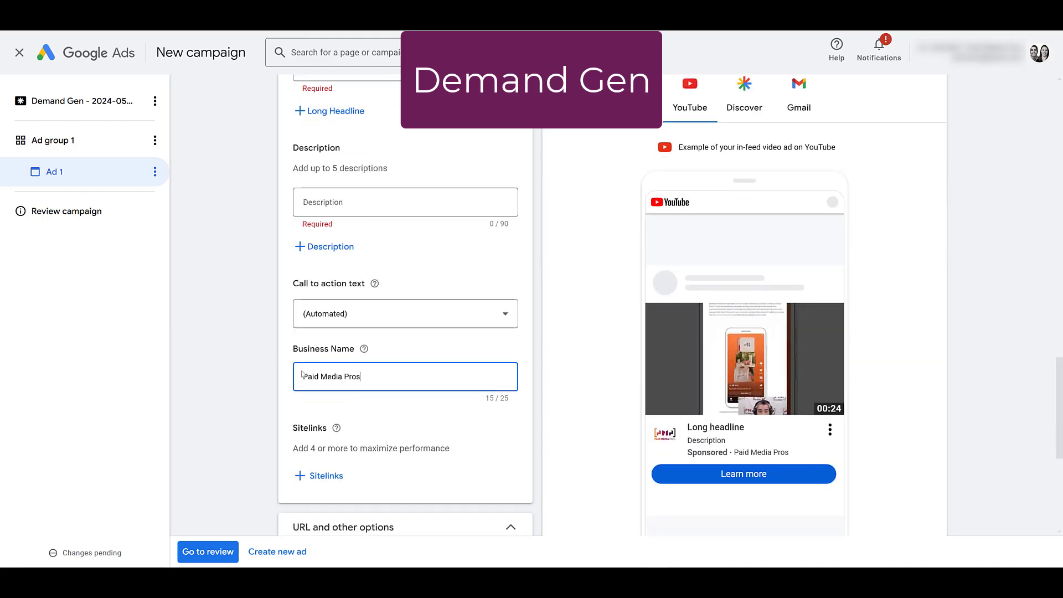
scroll(258, 382, down, 2)
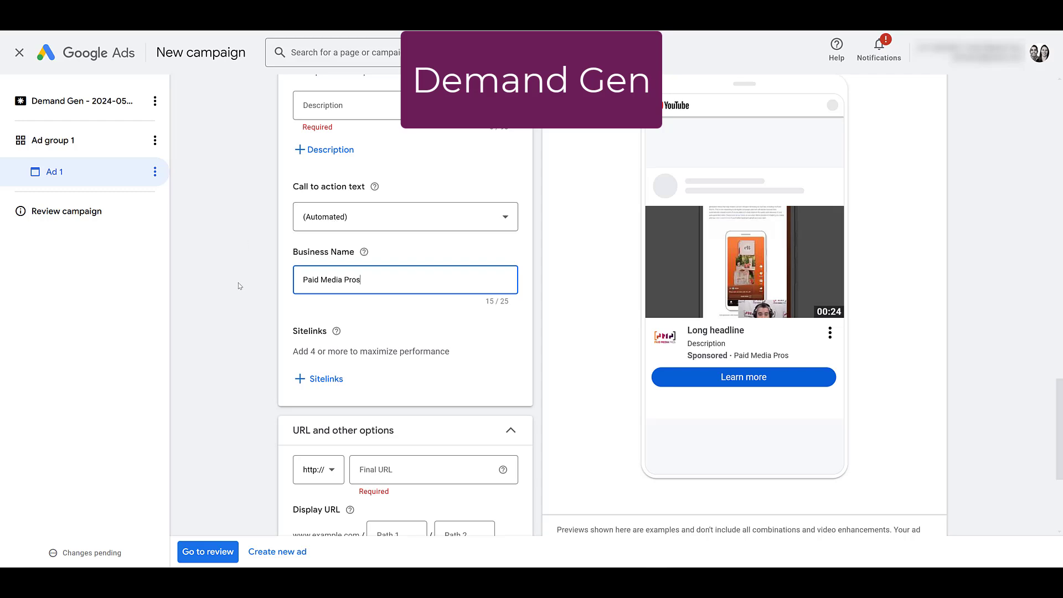
scroll(239, 286, down, 3)
scroll(239, 286, down, 2)
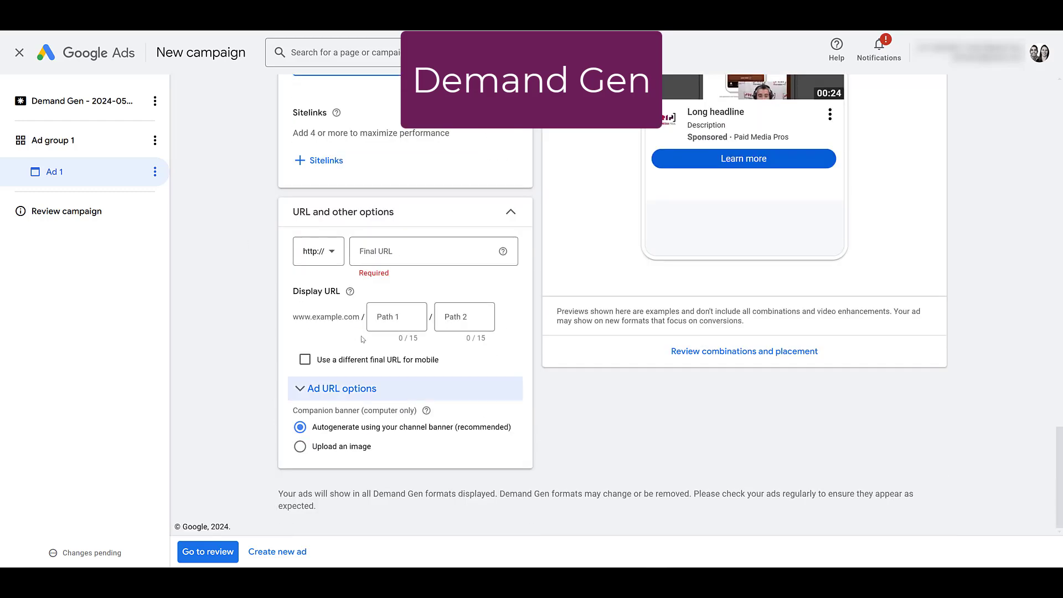
scroll(233, 298, up, 6)
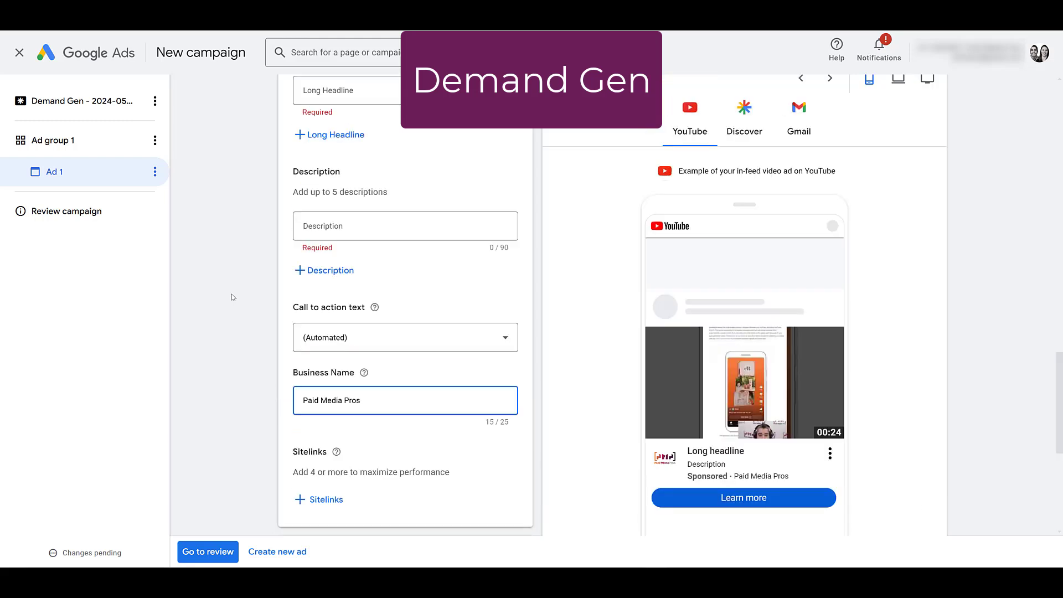
click(233, 297)
scroll(630, 342, up, 2)
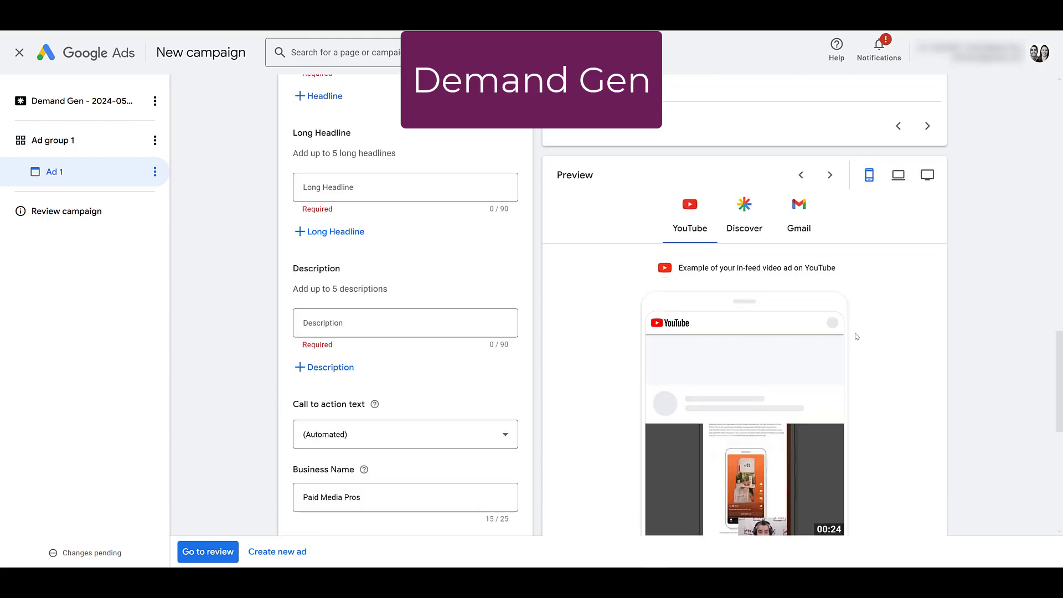
click(807, 227)
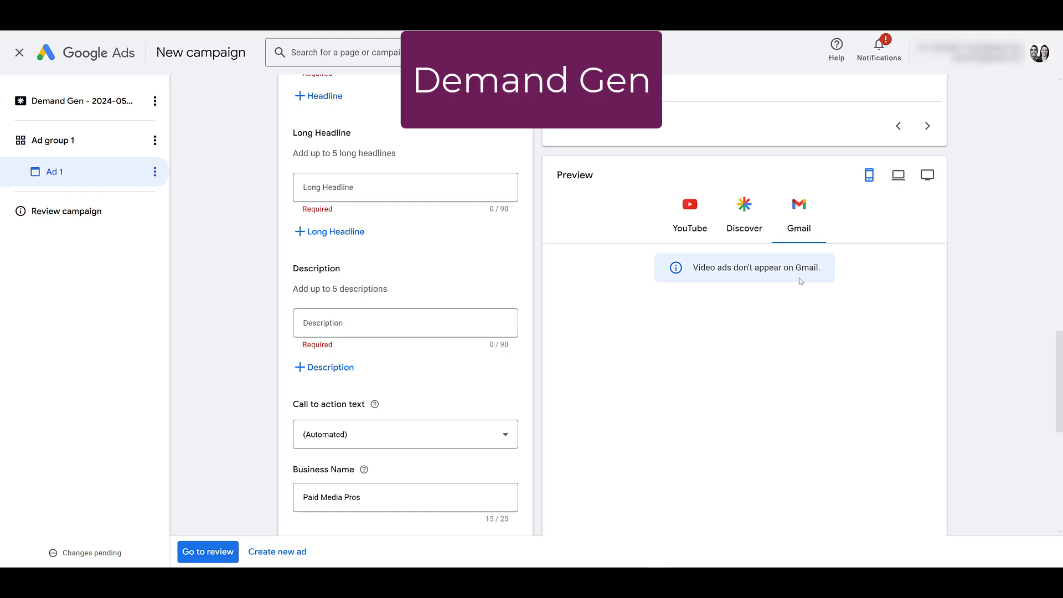
click(745, 221)
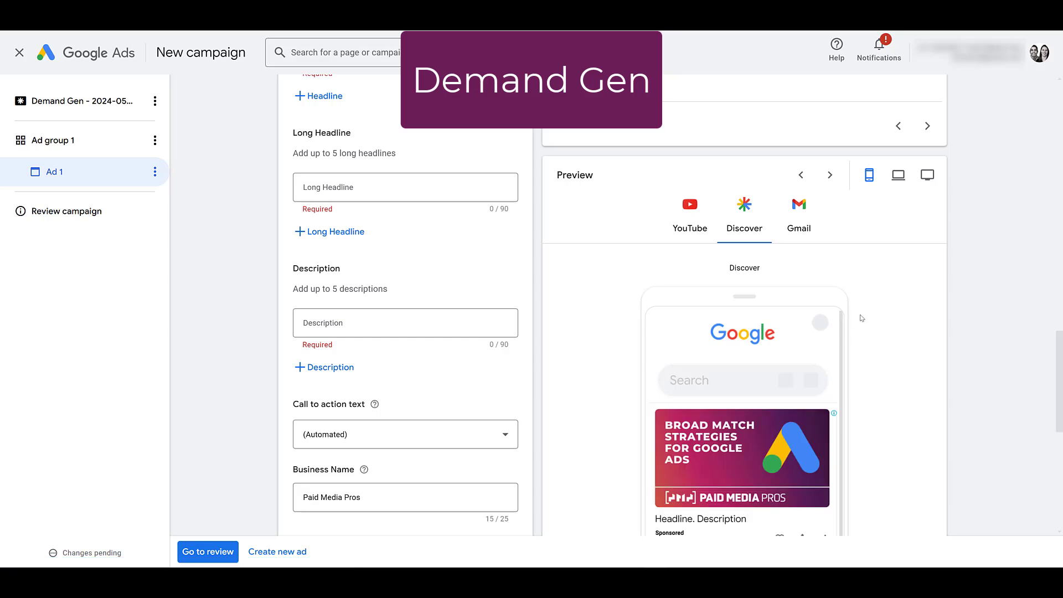
scroll(860, 317, down, 3)
scroll(801, 316, up, 1)
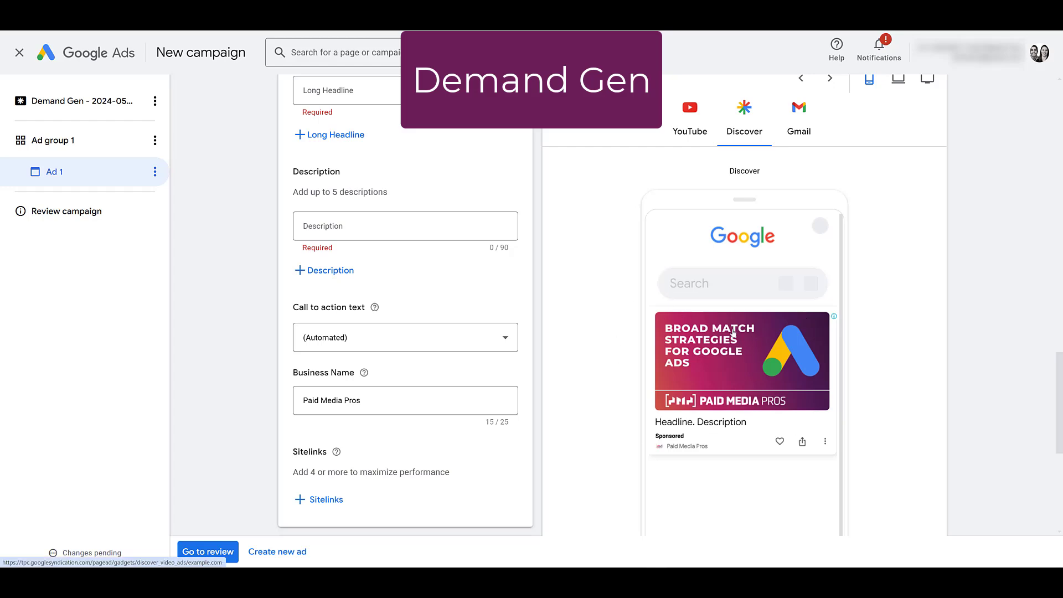
scroll(743, 322, up, 1)
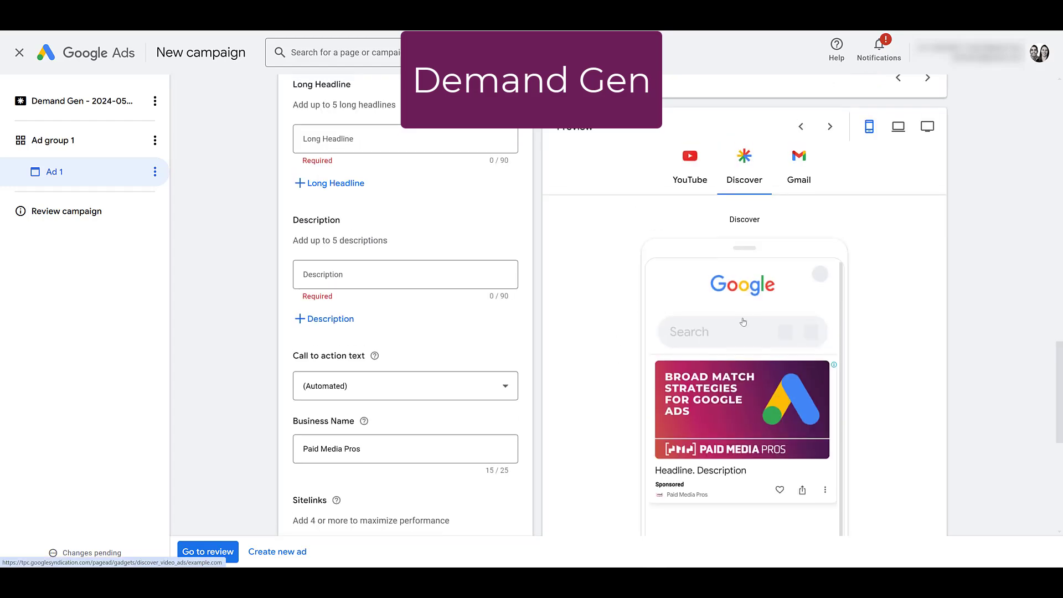
scroll(743, 322, up, 3)
click(689, 269)
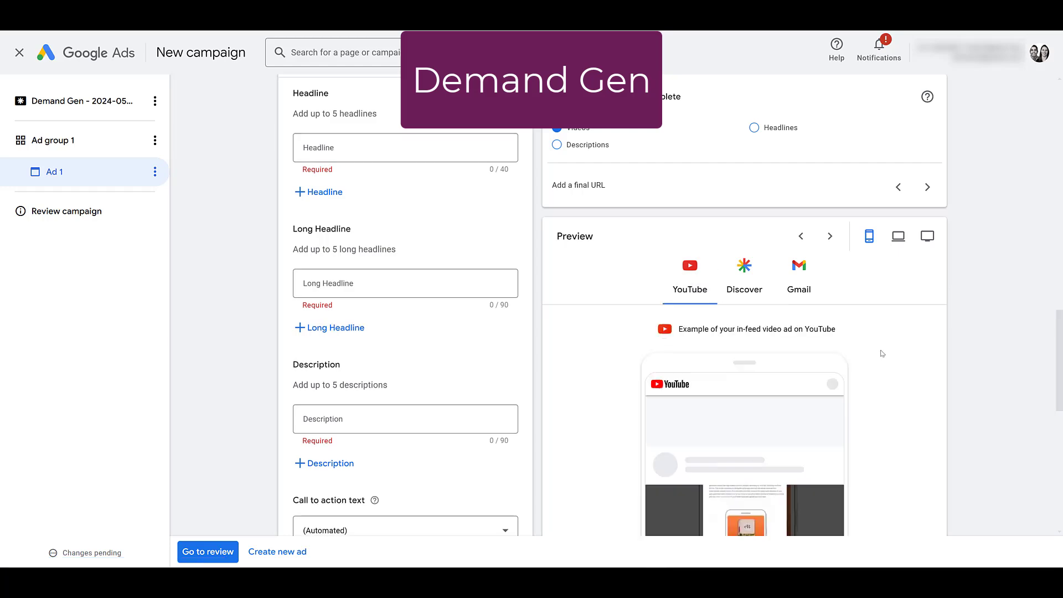
scroll(882, 353, down, 3)
scroll(882, 354, down, 1)
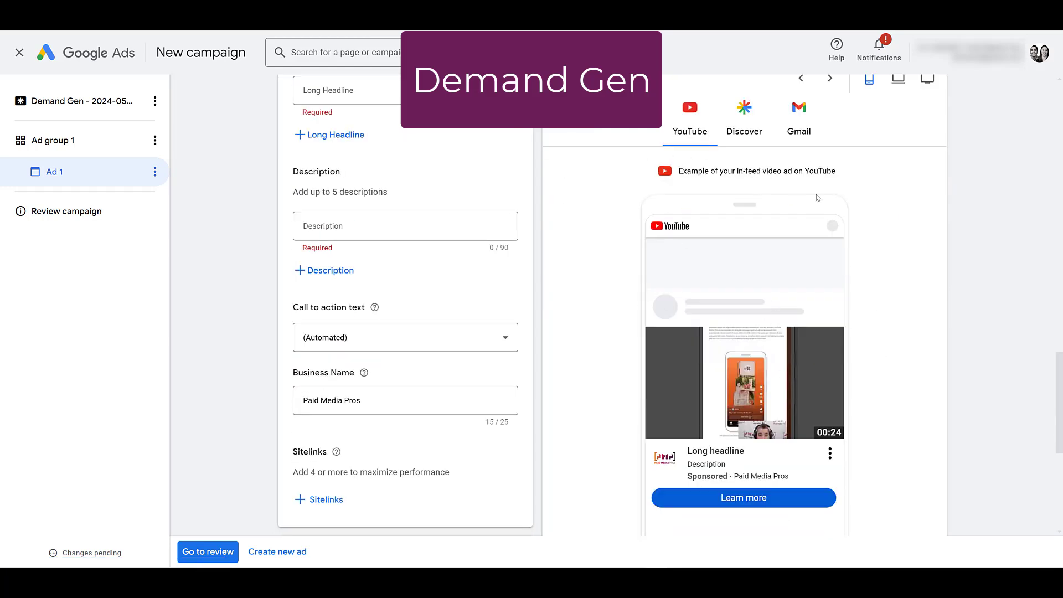
scroll(829, 205, up, 1)
Switch the Ad 1 preview to the desktop skippable in-stream YouTube format
click(830, 127)
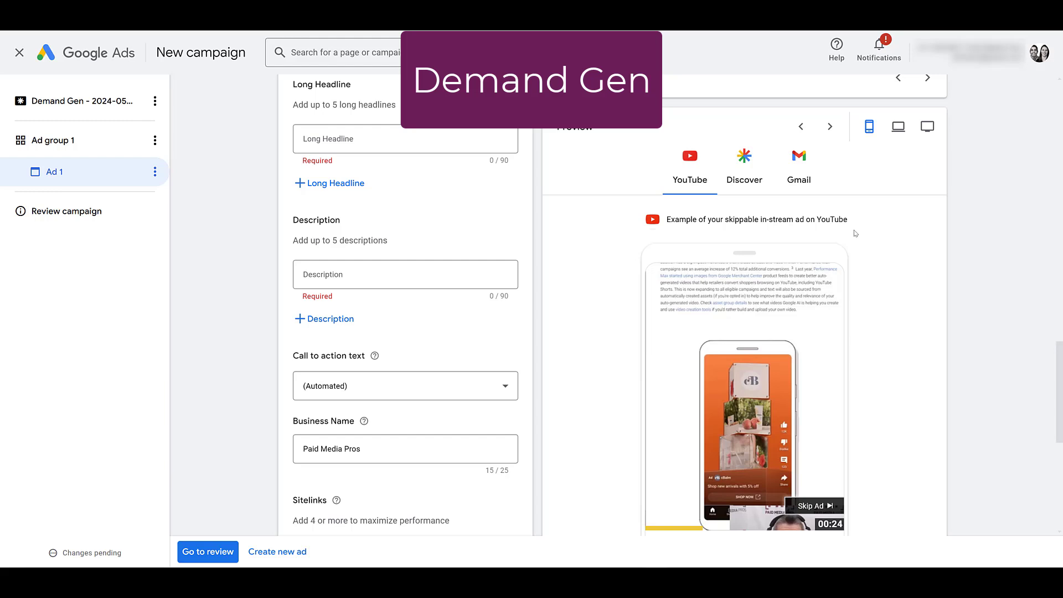
click(928, 127)
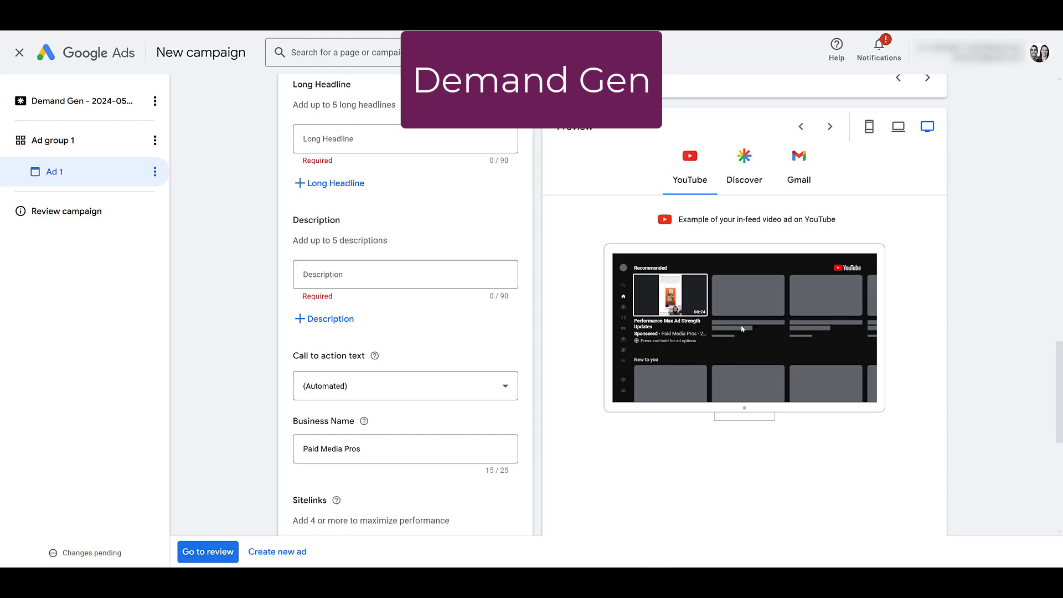
click(830, 126)
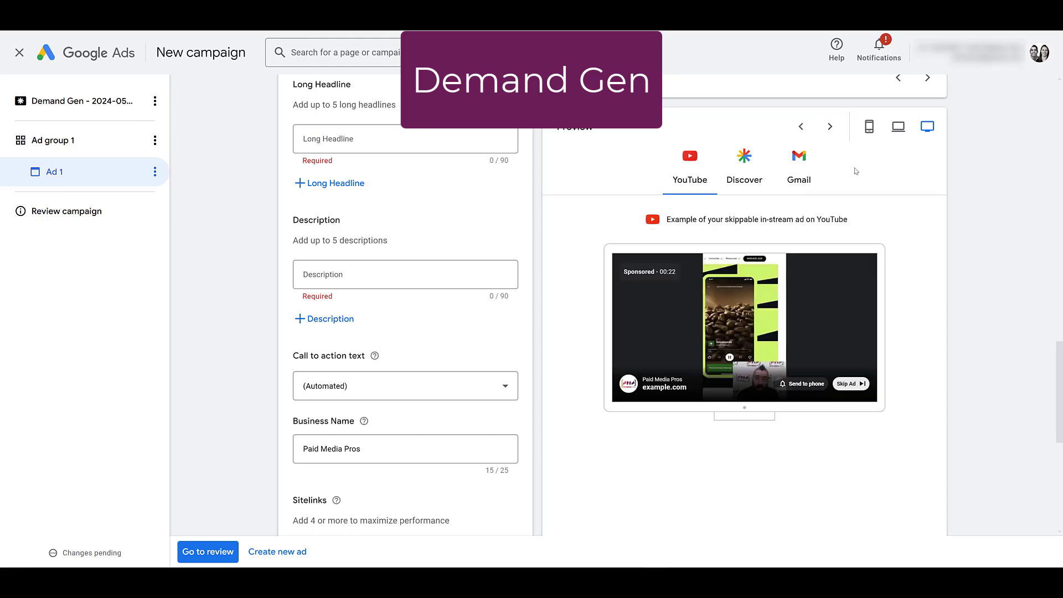